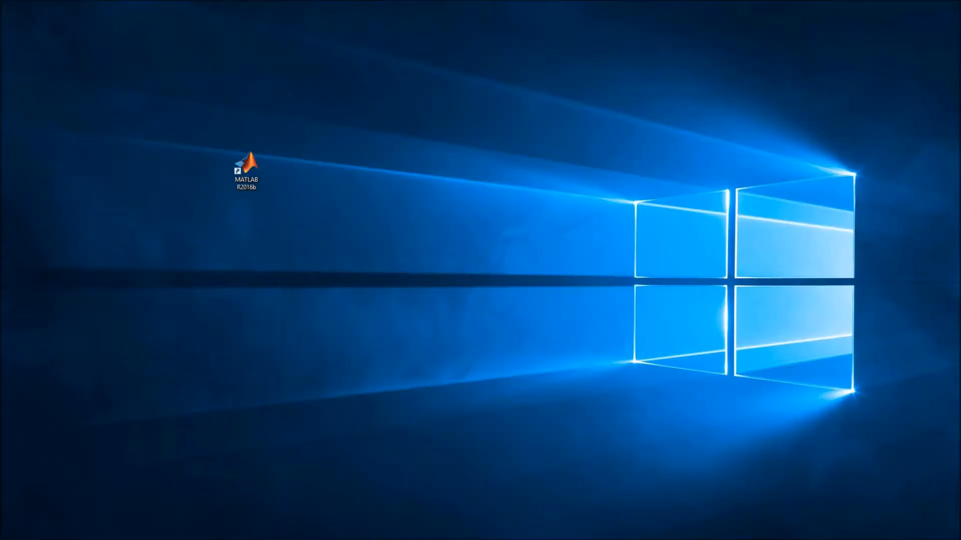
Step: Drag the This PC File Explorer window from the left edge to mid-screen
drag(75, 233, 582, 147)
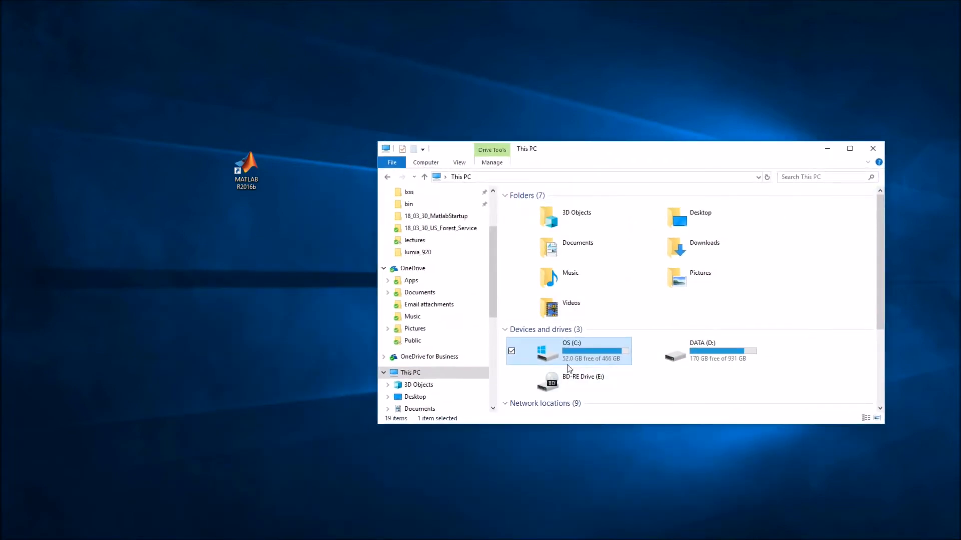
mouse_move(575, 359)
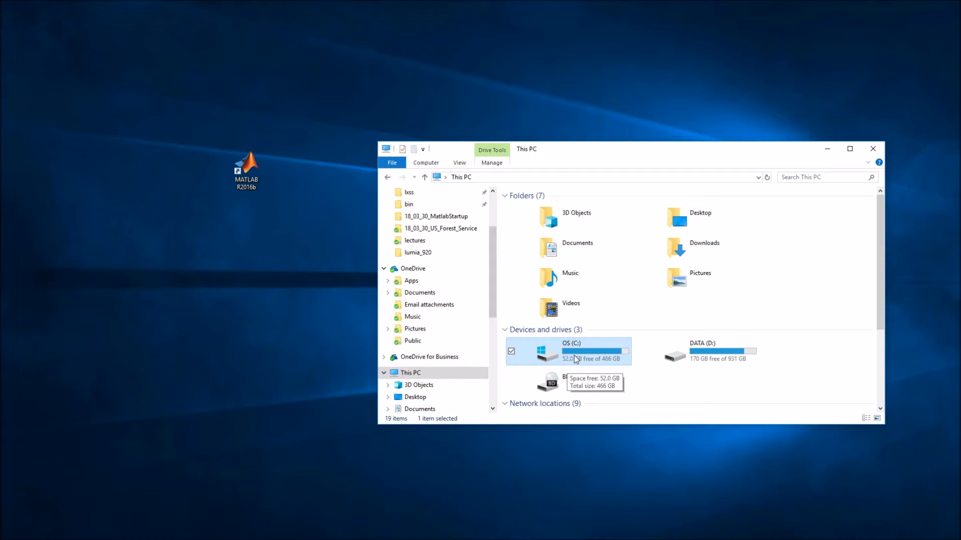
Step: Create a folder named Project1 on the C: drive and open it, then select the MATLAB shortcut
double_click(575, 356)
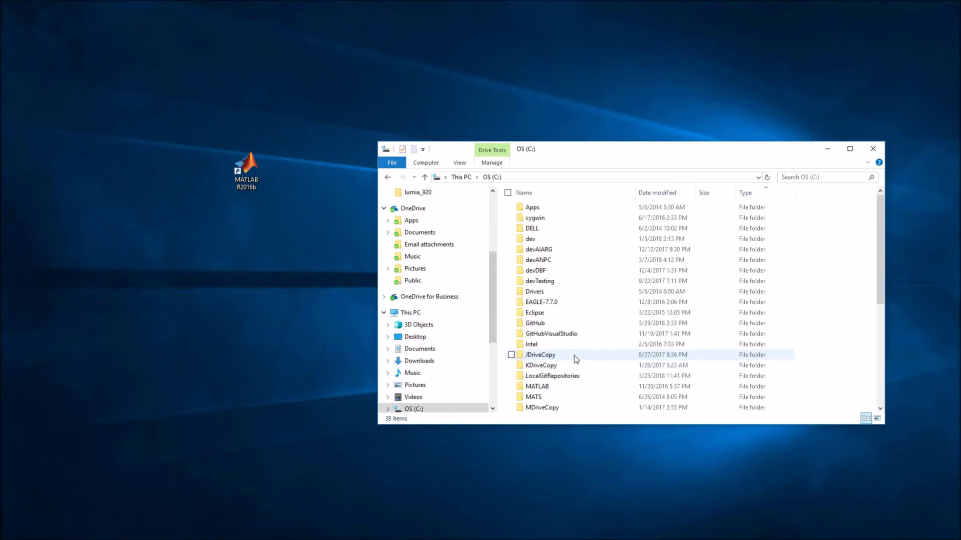
right_click(812, 347)
mouse_move(722, 461)
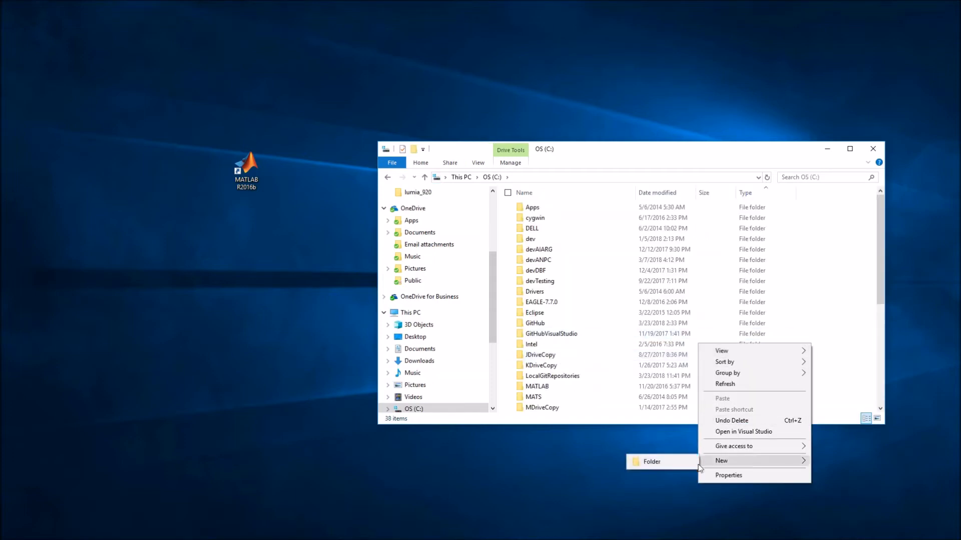
click(676, 463)
text(Proj)
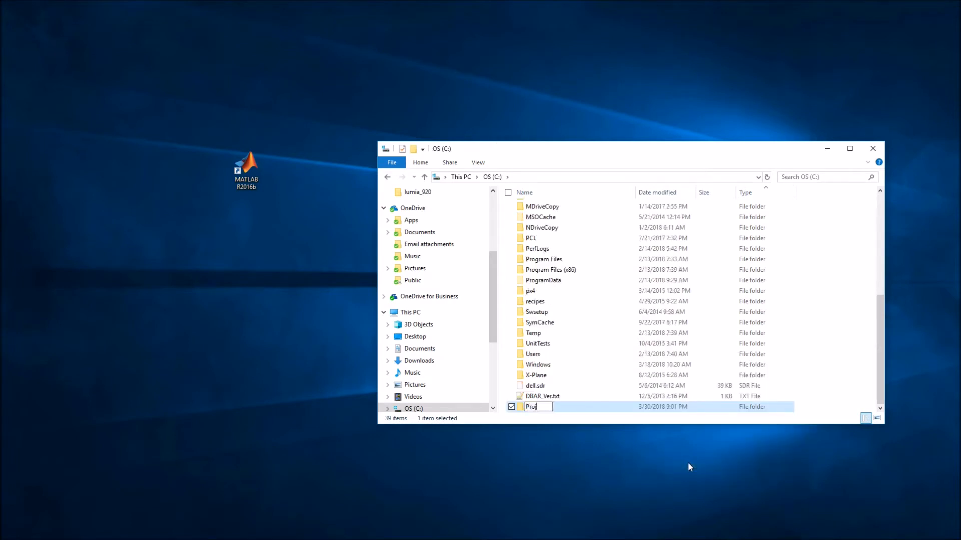
text(ect1)
key(Return)
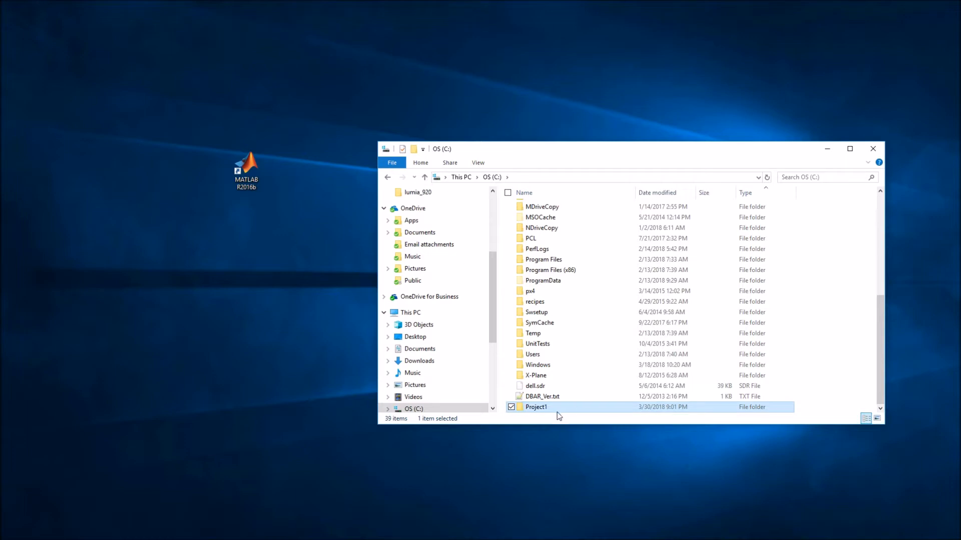
double_click(549, 408)
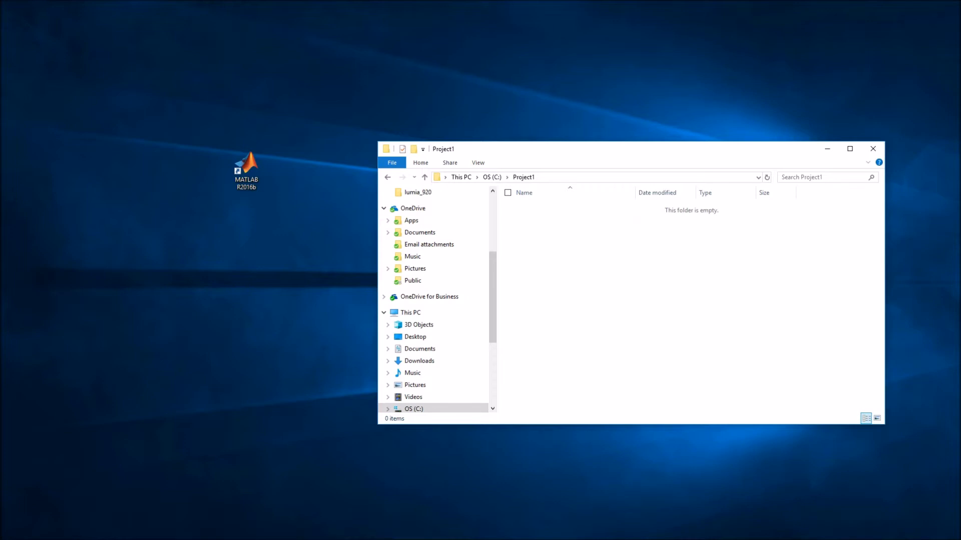
click(250, 171)
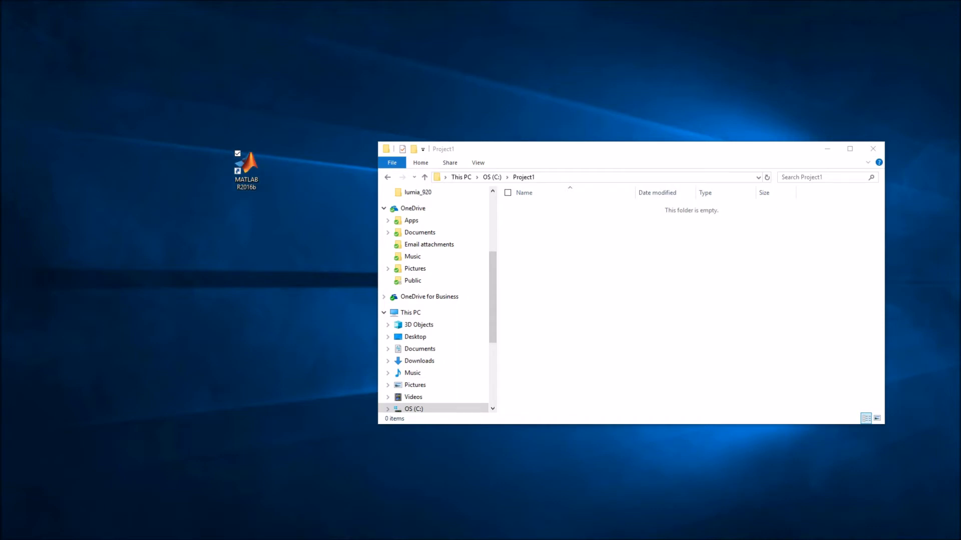
Step: Move the MATLAB window onto the screen and maximize it
drag(38, 98, 447, 91)
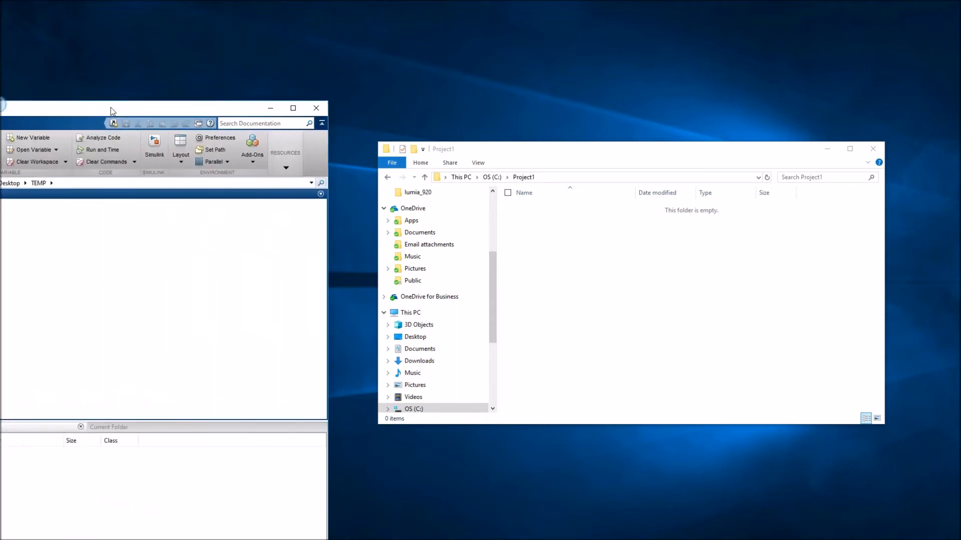
double_click(447, 90)
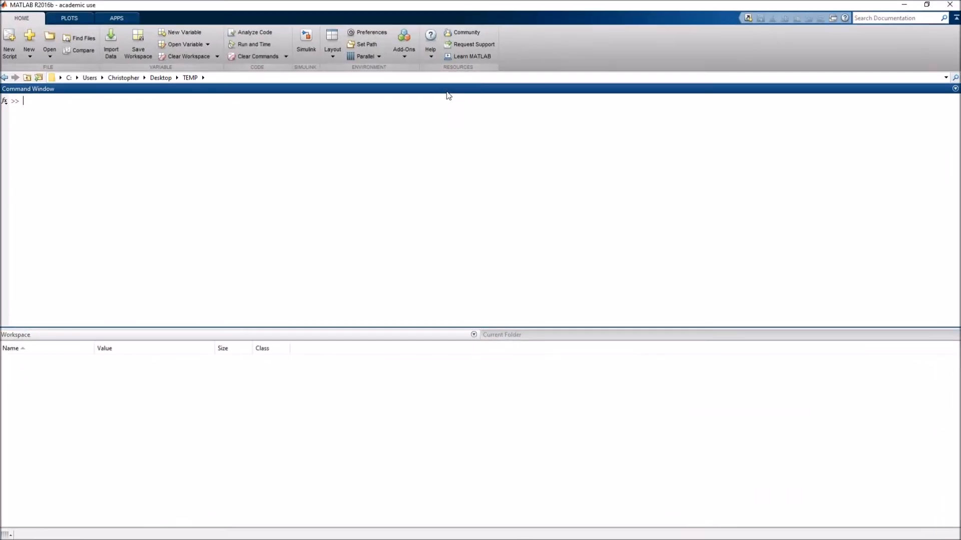
click(9, 41)
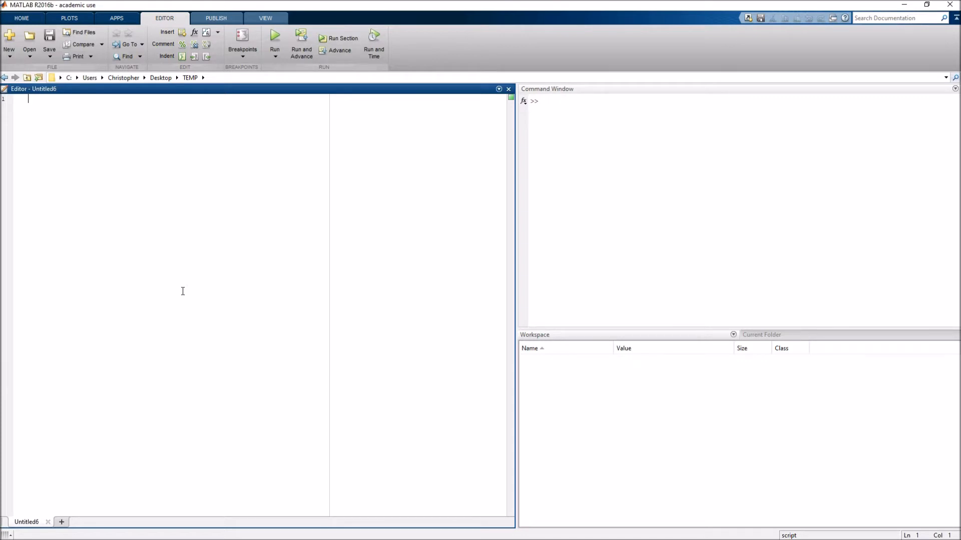
text(%)
text(This is a pro)
text(ject to ill)
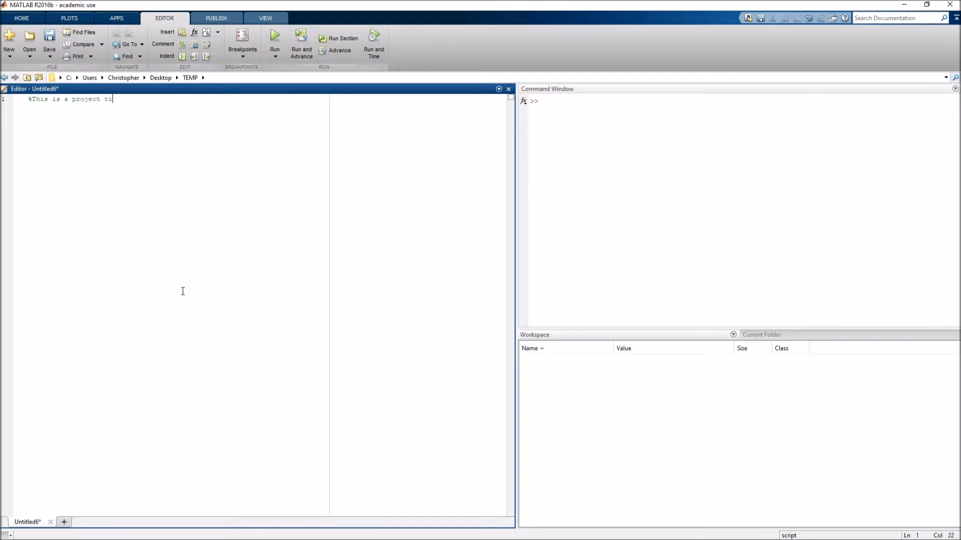
text(ustrate why a star)
text(tup.m file is use)
text(ful)
Step: Write the header comment block with a Version History entry in the new script
key(Return)
text(%)
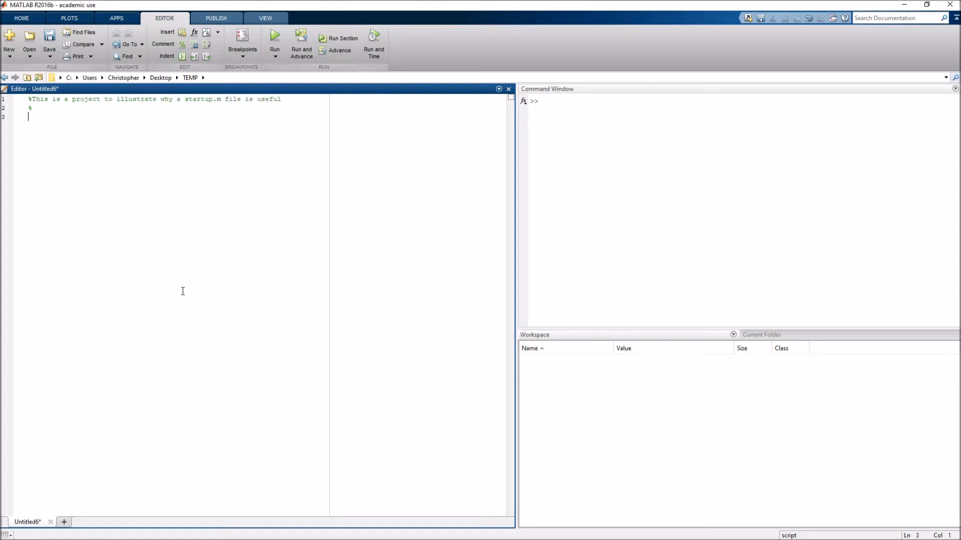
key(Return)
text(%Christopher Lu)
text(m)
key(Return)
key(Return)
key(Return)
text(%Version Hsi)
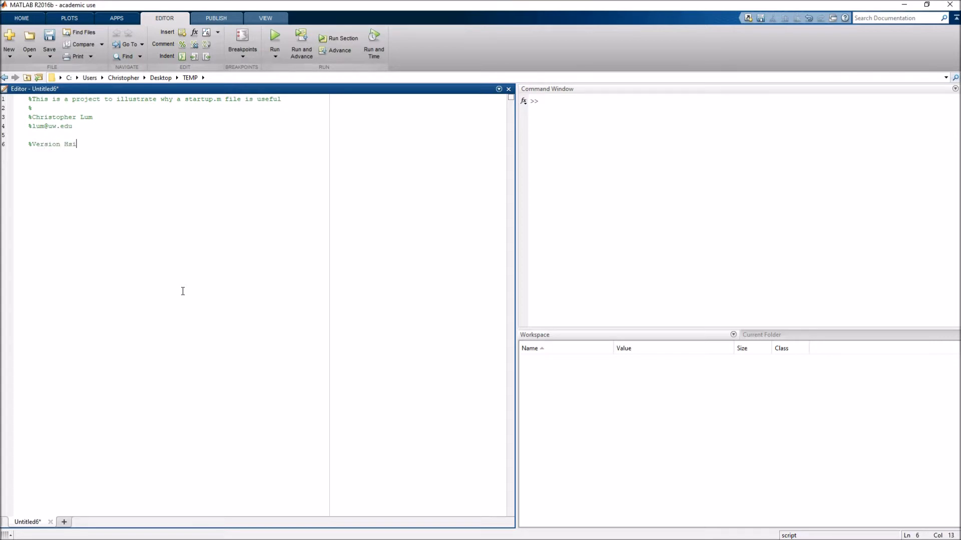
text(sto)
key(BackSpace)
key(BackSpace)
key(BackSpace)
key(BackSpace)
text(istory:)
key(Return)
text(%03)
text(/30/18: Created)
Step: Add the lines clear, clc and close all below the header
key(Return)
key(Return)
text(clear)
key(Return)
text(clc)
key(Return)
text(cl)
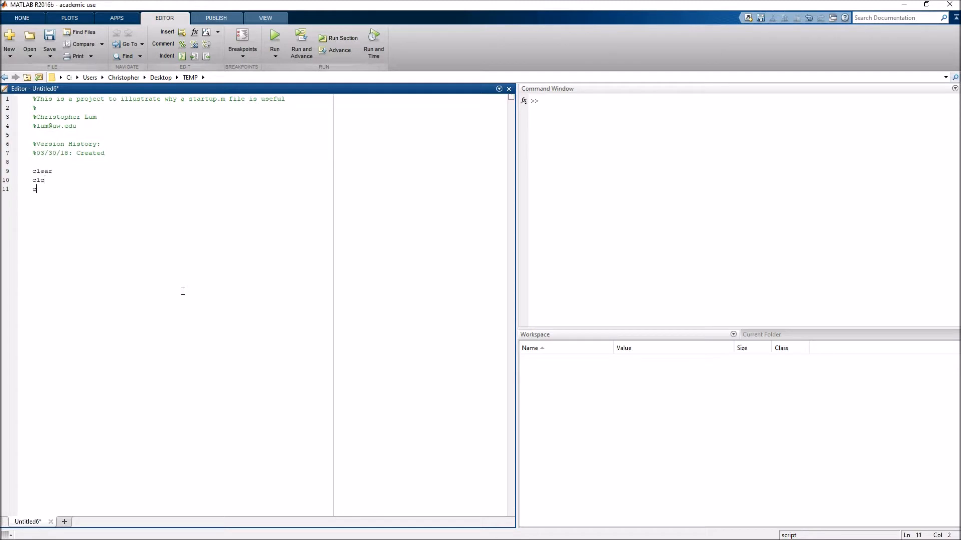
text(ose all)
key(Return)
key(Return)
Step: Save the script as MainScriptFile.m in C:\Project1
click(49, 37)
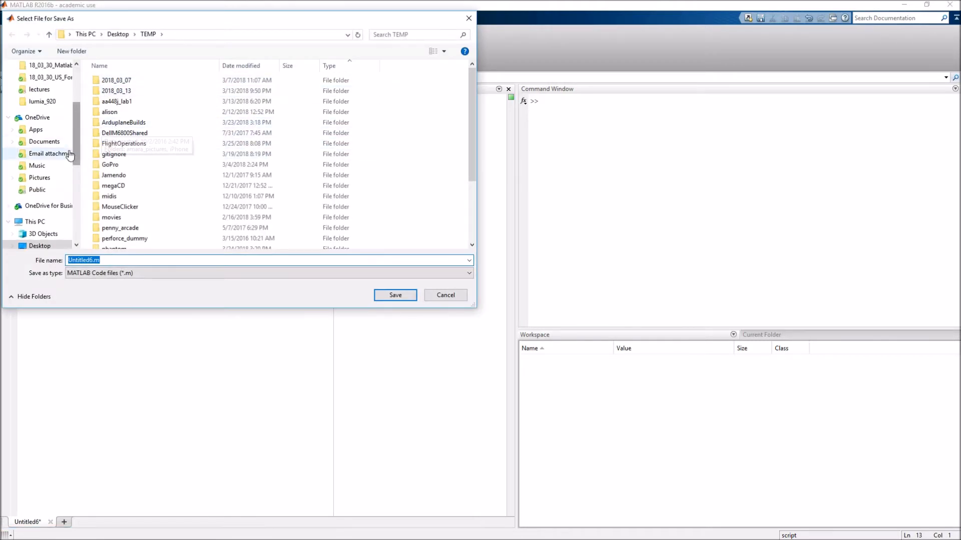
drag(78, 148, 77, 198)
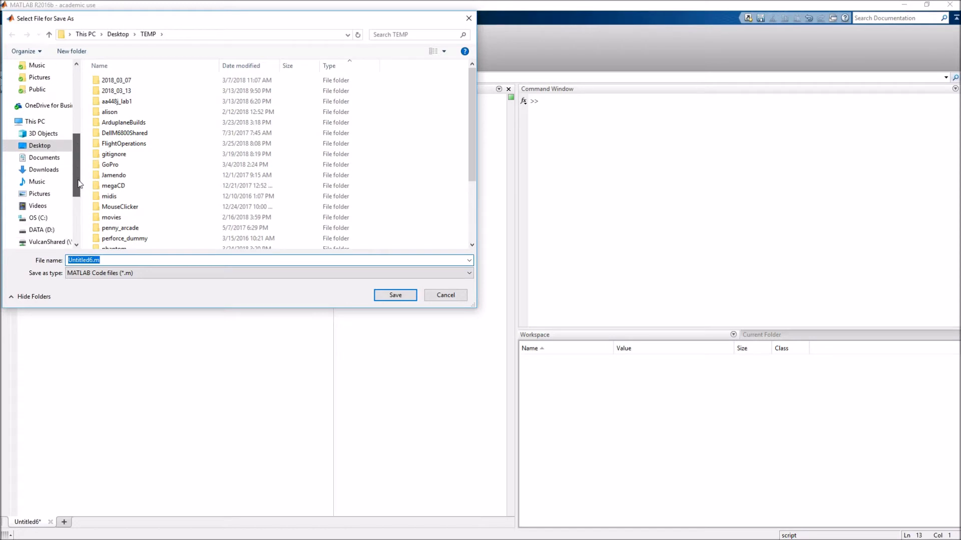
click(39, 182)
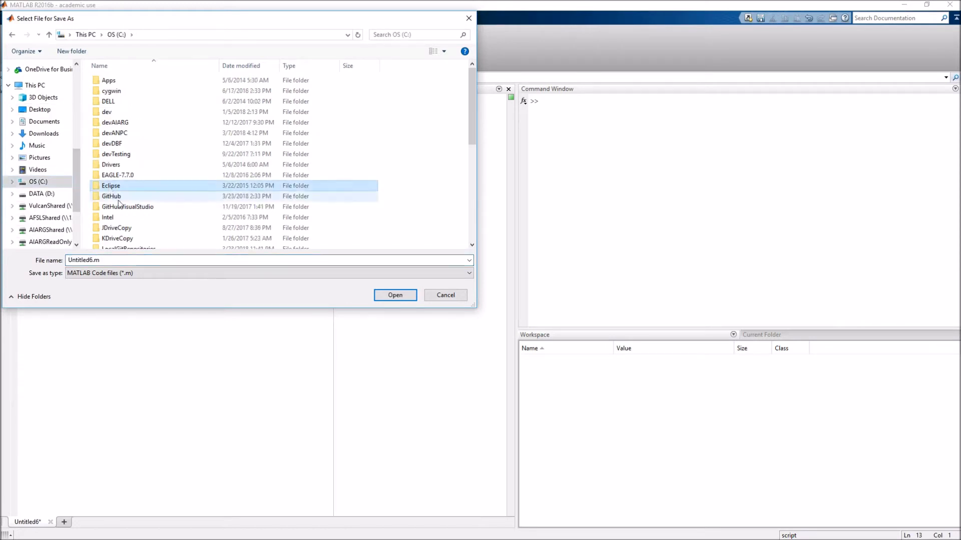
scroll(126, 209, down, 5)
click(113, 212)
double_click(113, 211)
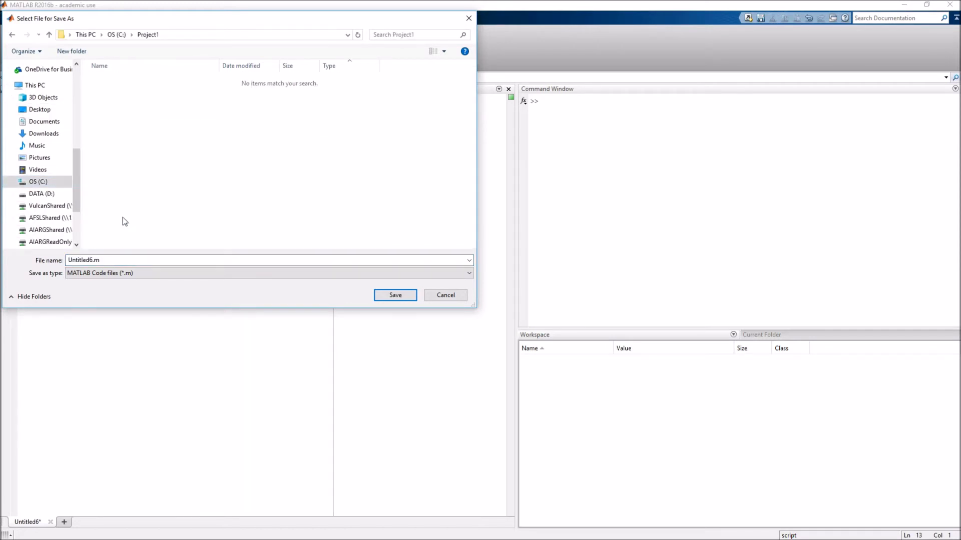
click(90, 259)
double_click(83, 260)
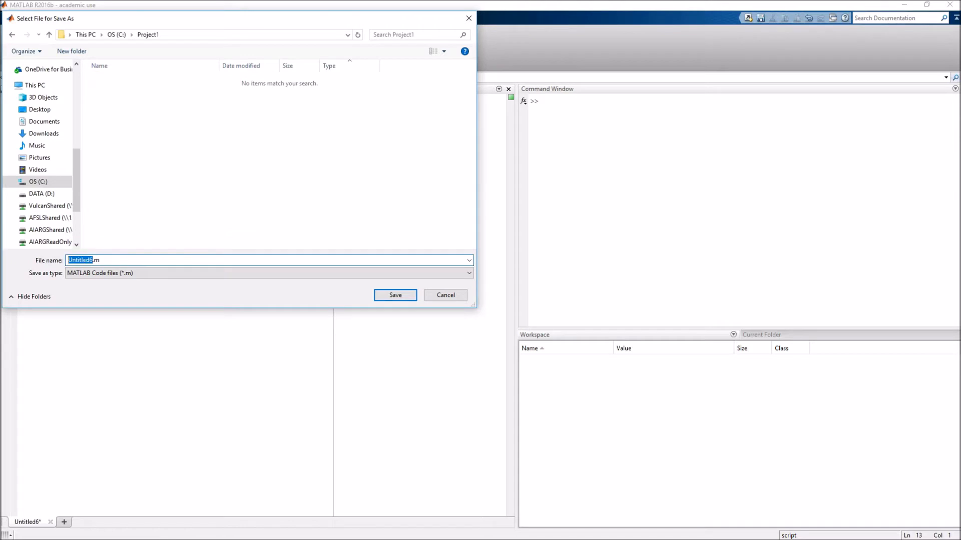
text(MainScript)
text(File)
key(Return)
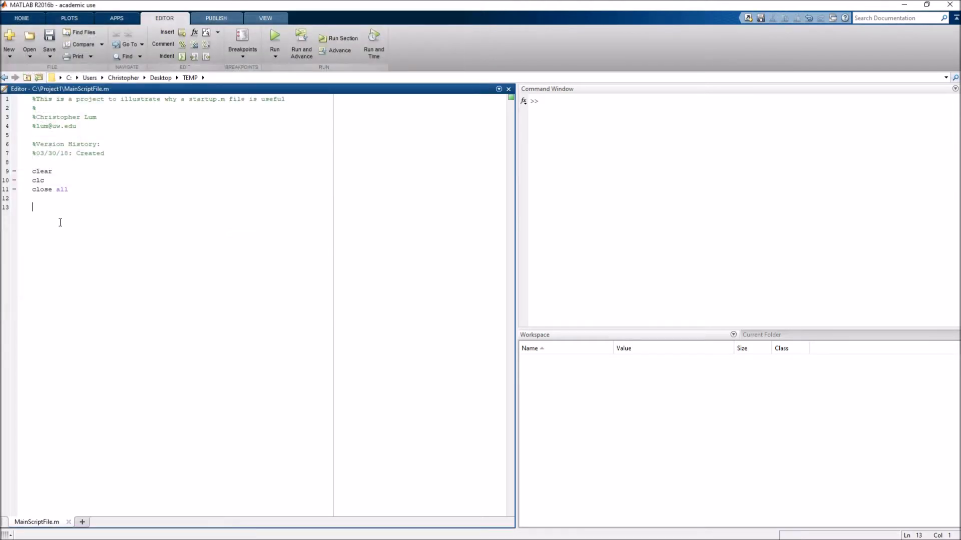
Step: Run the script and change the current folder to C:\Project1 when prompted
click(276, 37)
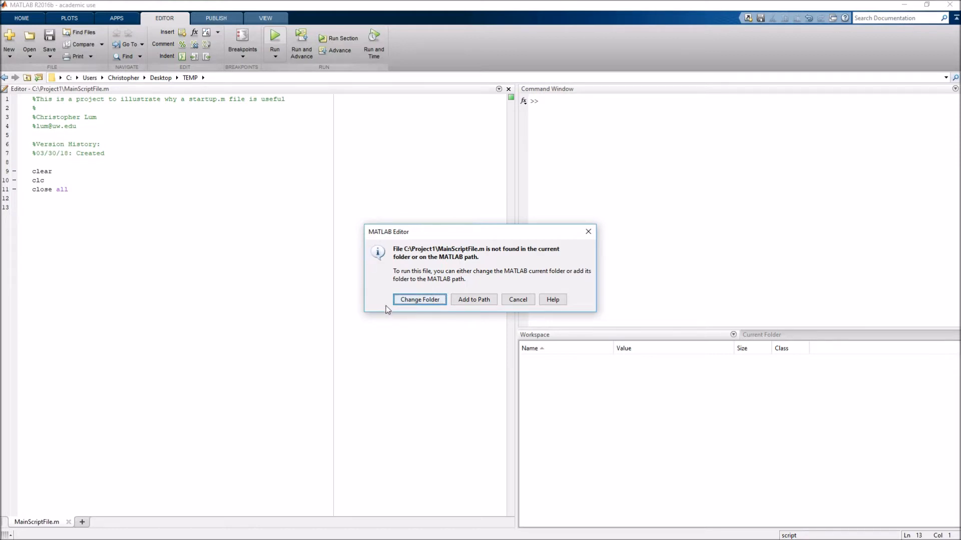
click(417, 302)
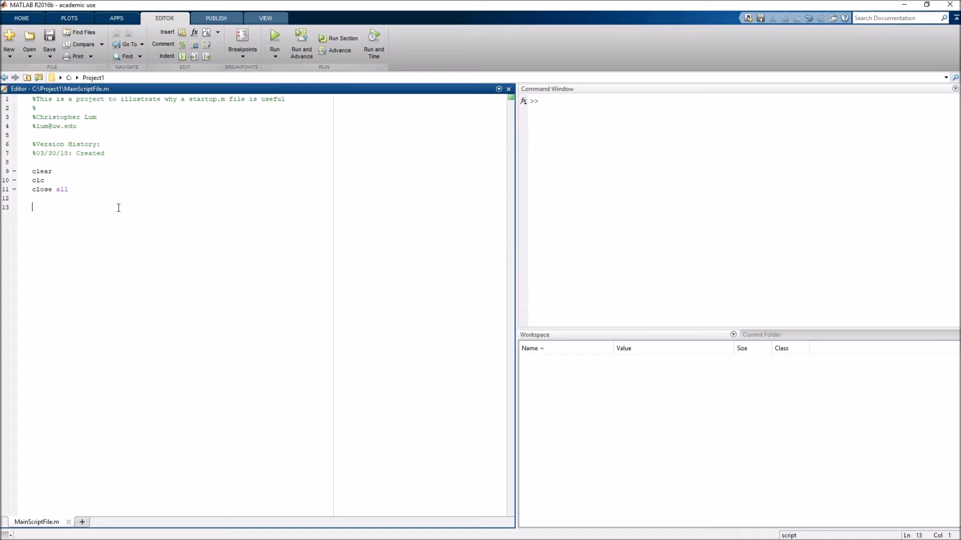
text(%)
text(Pefr)
text(rm som)
text(e calculations)
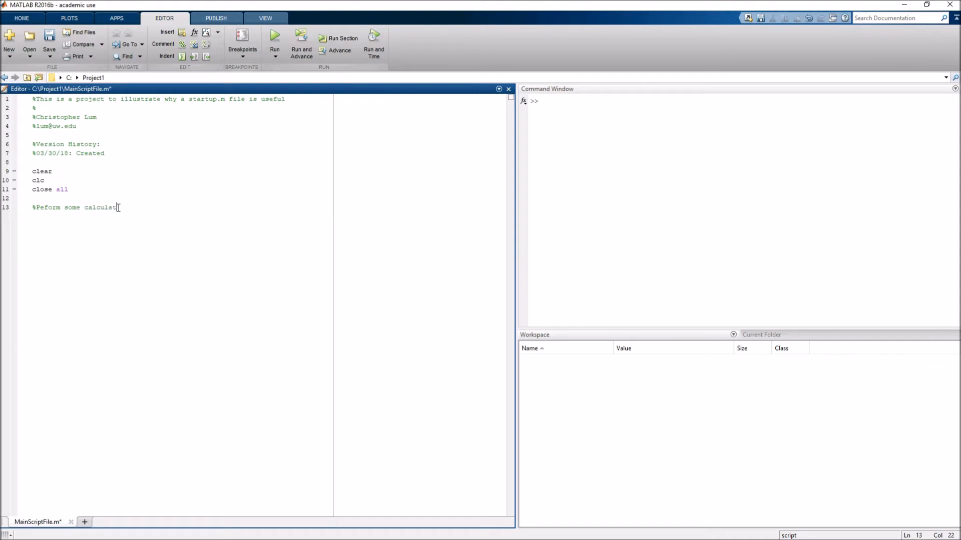
Step: Add a calculations section with x = 3;, y = 4.67; and z = x + y;
key(Return)
text(x = )
text(3;)
key(Return)
text(y =)
text( 4.667)
key(BackSpace)
key(BackSpace)
text(7;)
key(Return)
key(Return)
text(= x + y;)
key(Return)
key(Return)
Step: Remove the semicolon after z = x + y and run with F5, printing z = 7.6700
key(Up)
key(Up)
key(End)
key(BackSpace)
key(F5)
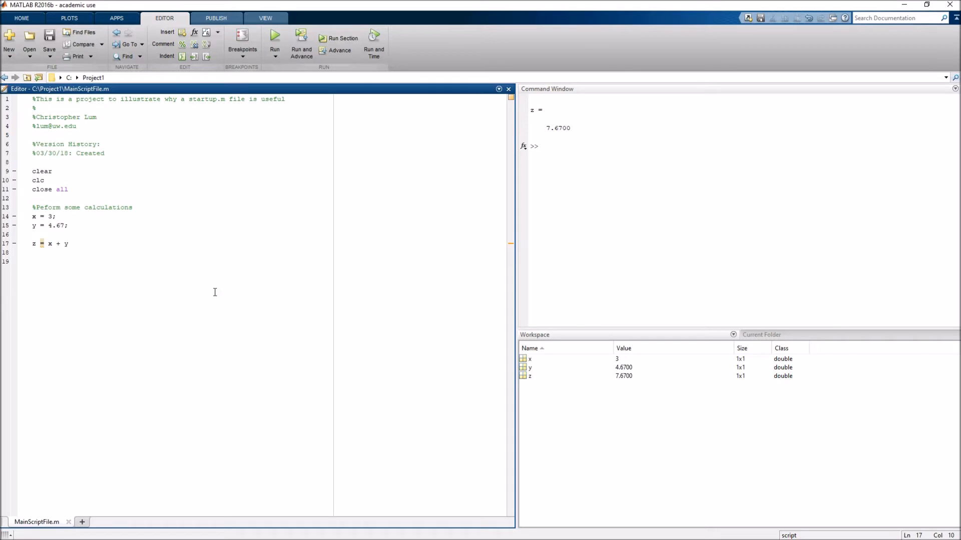
click(69, 244)
Step: Write function [z] = MyAddition(x, y) returning z = x + y and start saving it
click(9, 39)
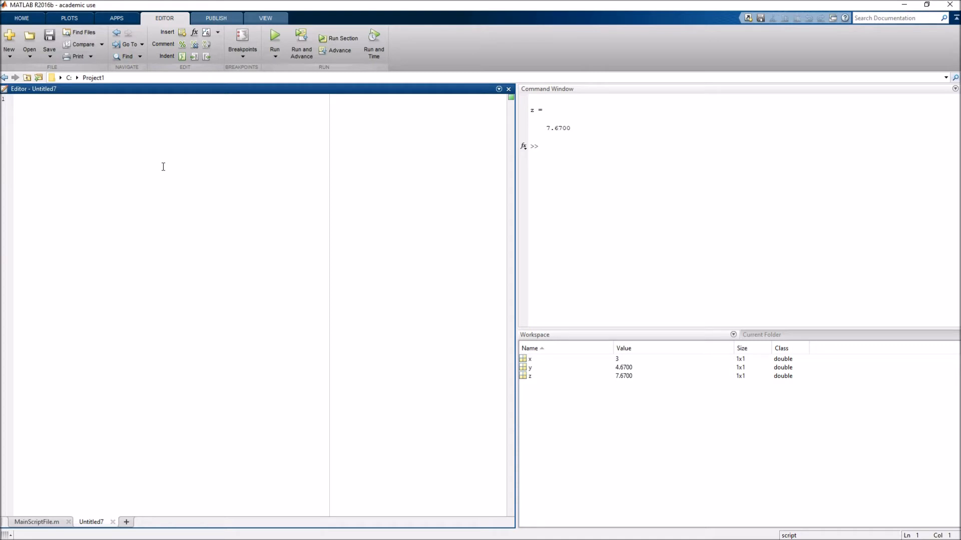
text(function)
text(Z)
key(BackSpace)
text(z] )
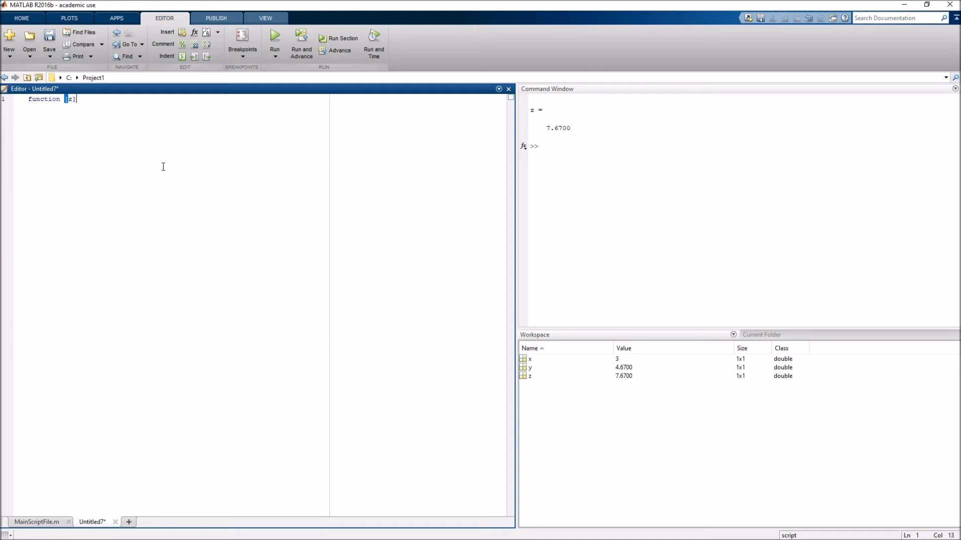
text(= MyAddit)
text(ion(x, y)
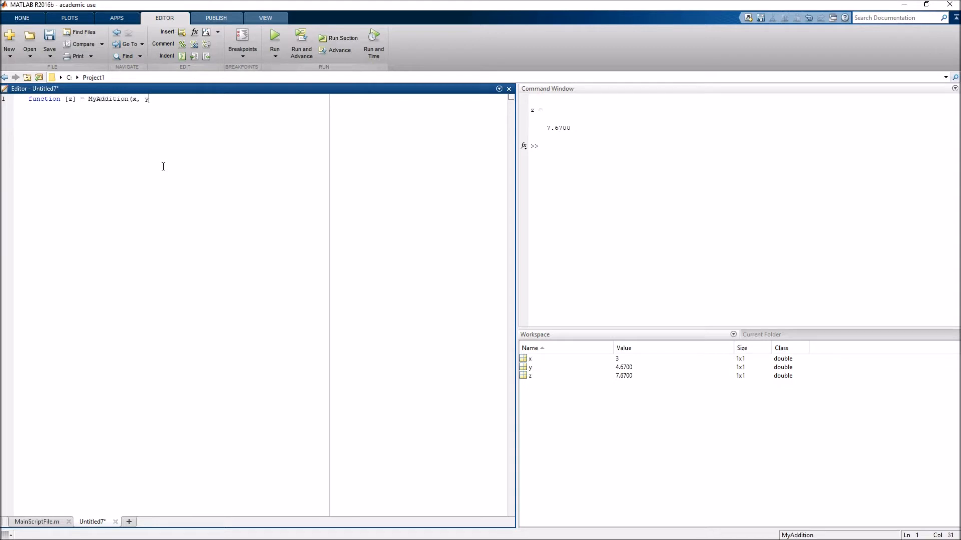
text())
key(Return)
key(Return)
text(z = )
text(x + y;)
key(ctrl+s)
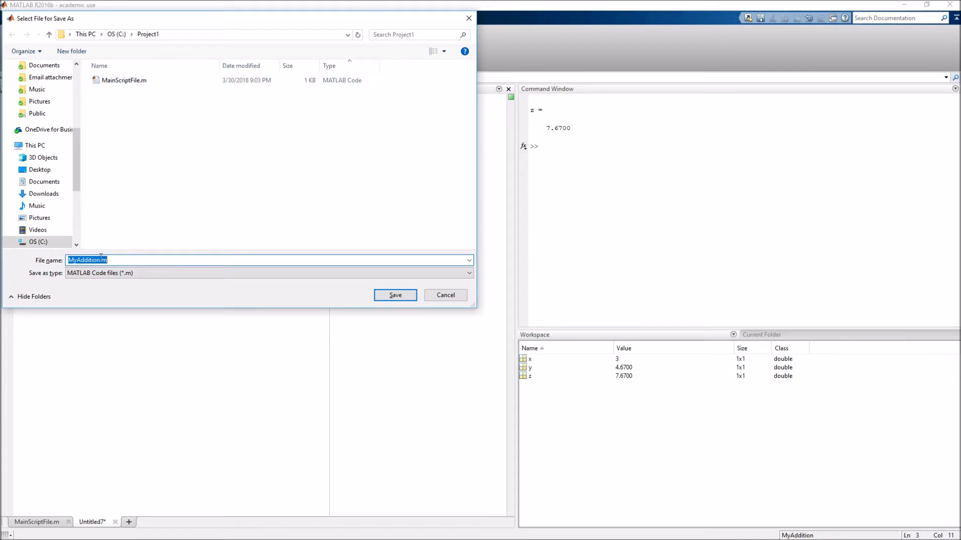
Step: Save MyAddition.m in Project1 and view both files' details in the Current Folder panel
click(382, 299)
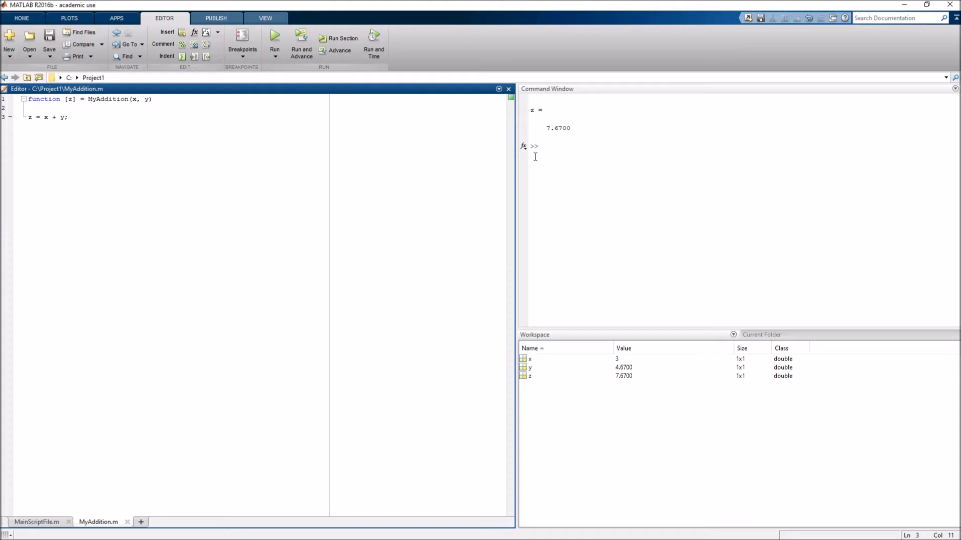
click(765, 335)
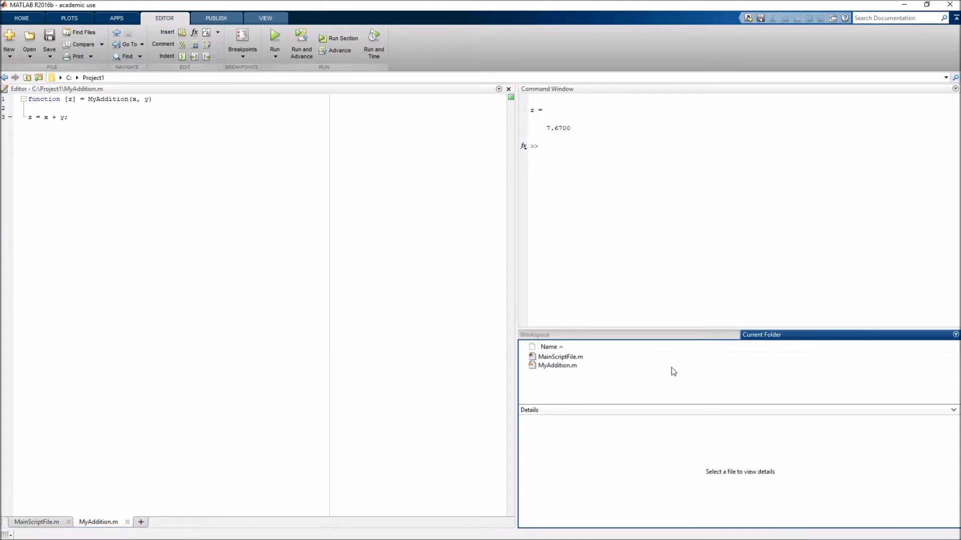
click(561, 357)
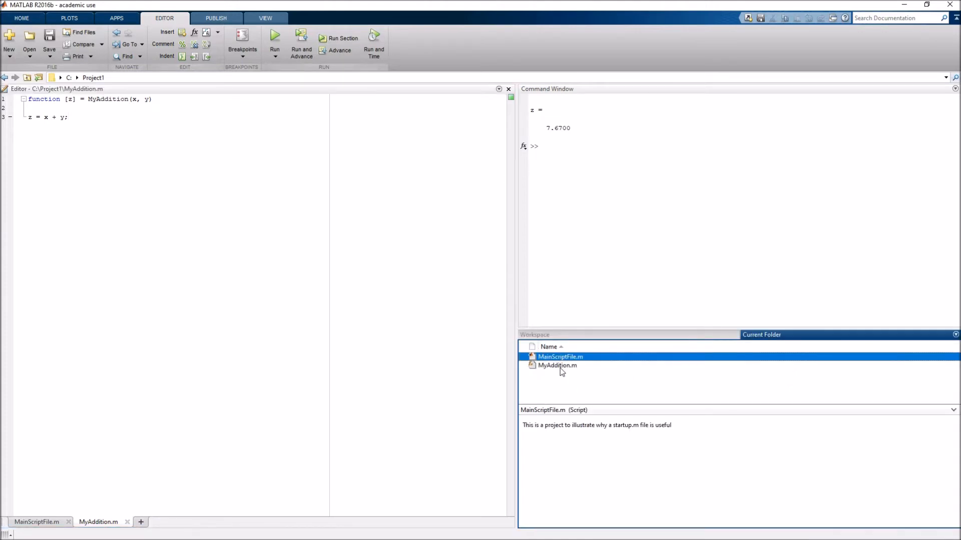
click(560, 367)
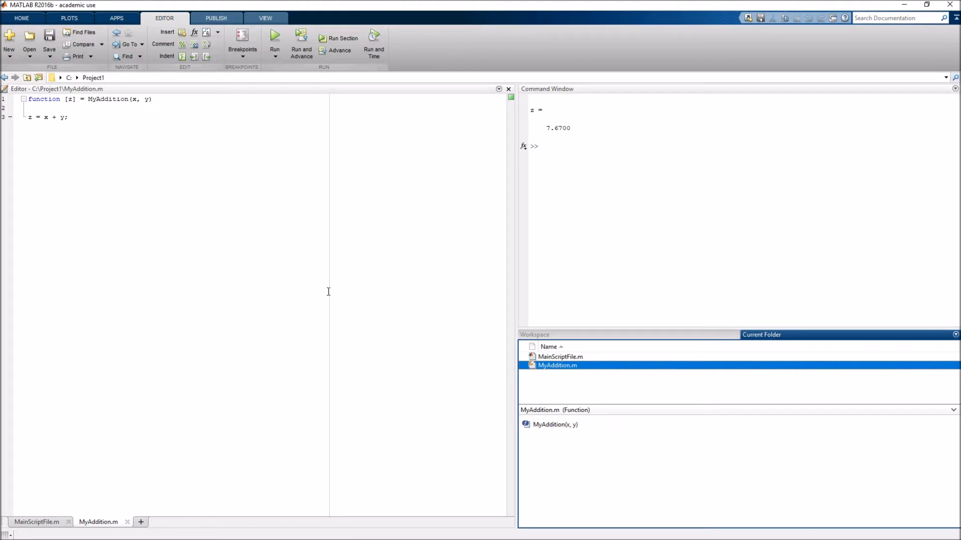
click(206, 232)
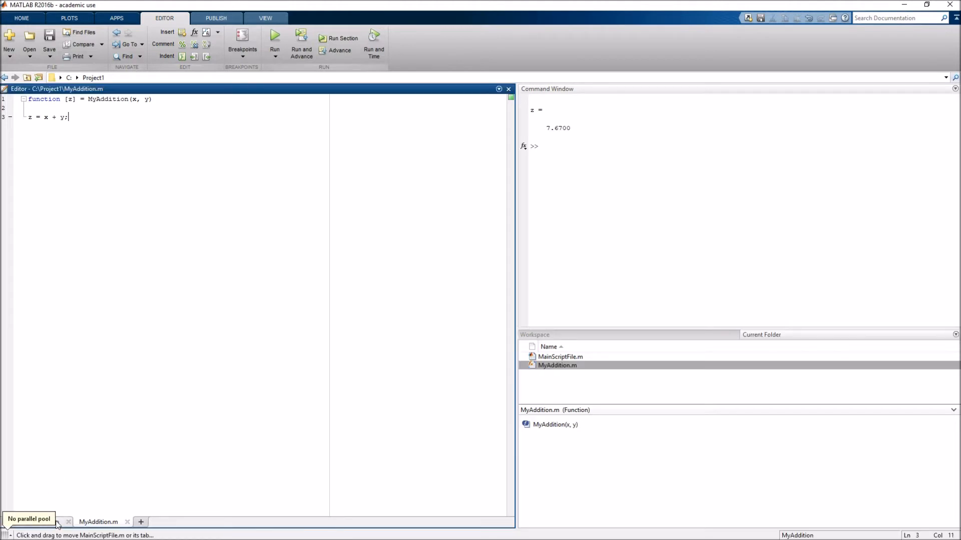
Step: Replace x + y on line 17 with MyAddition(x, y), drop the semicolon, and save MainScriptFile.m
click(36, 522)
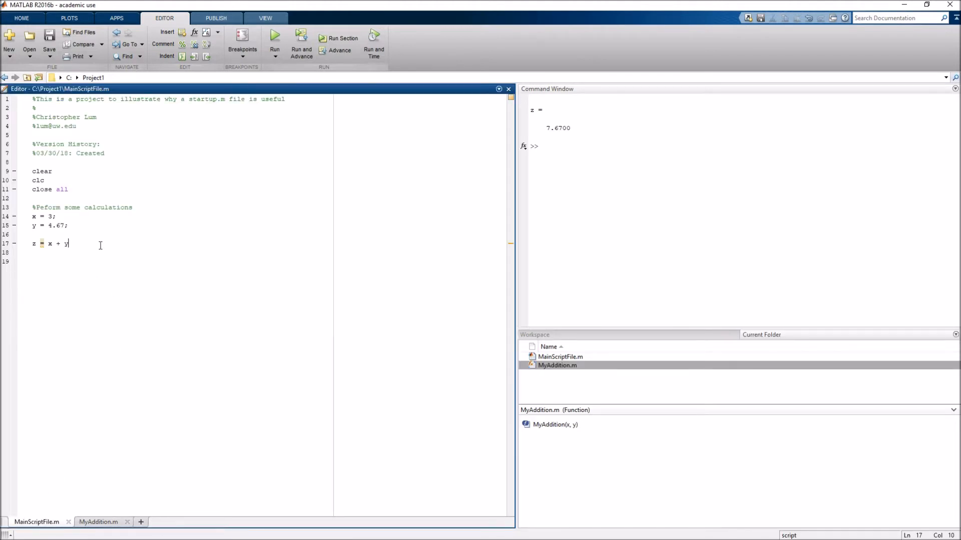
key(ctrl+shift+Left)
key(ctrl+shift+Left)
text(MyAddition)
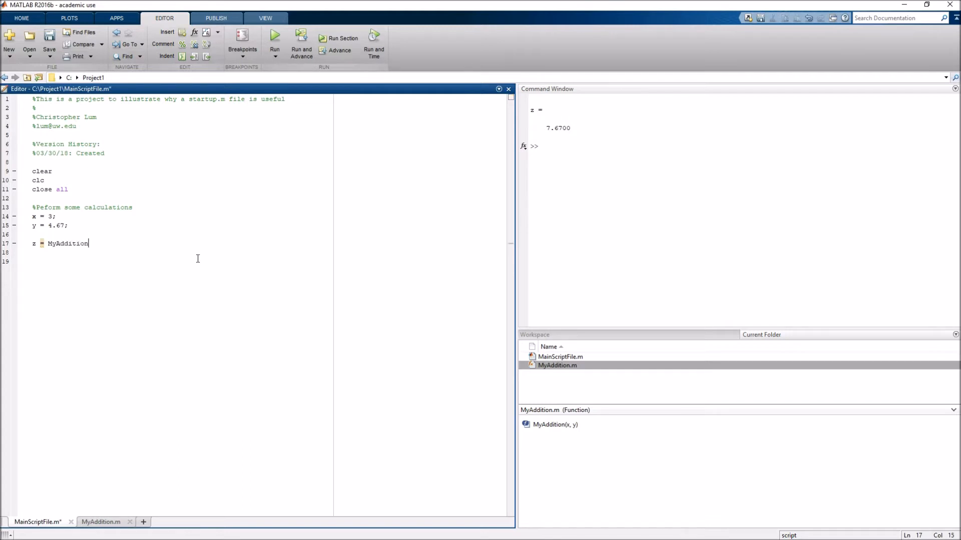
text((x, )
text(y);)
key(BackSpace)
key(ctrl+s)
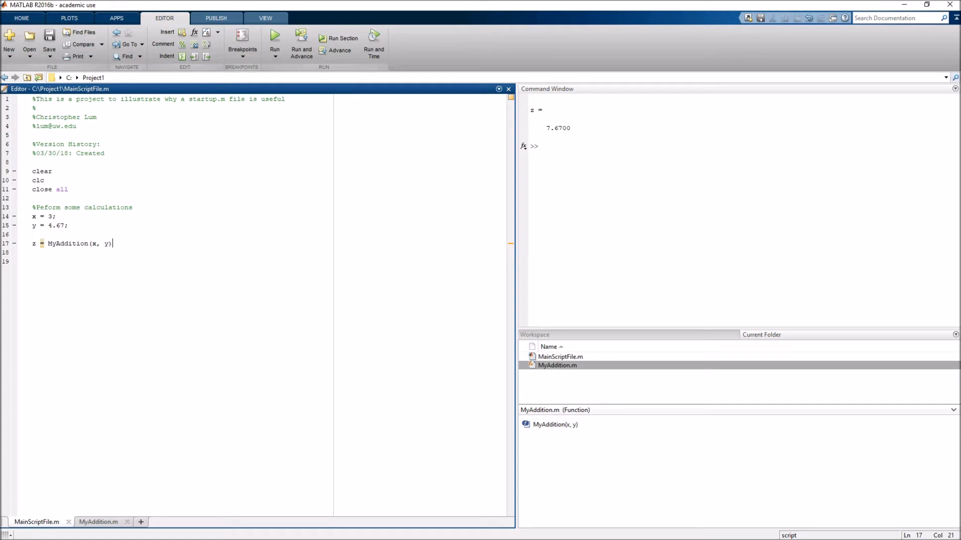
click(91, 234)
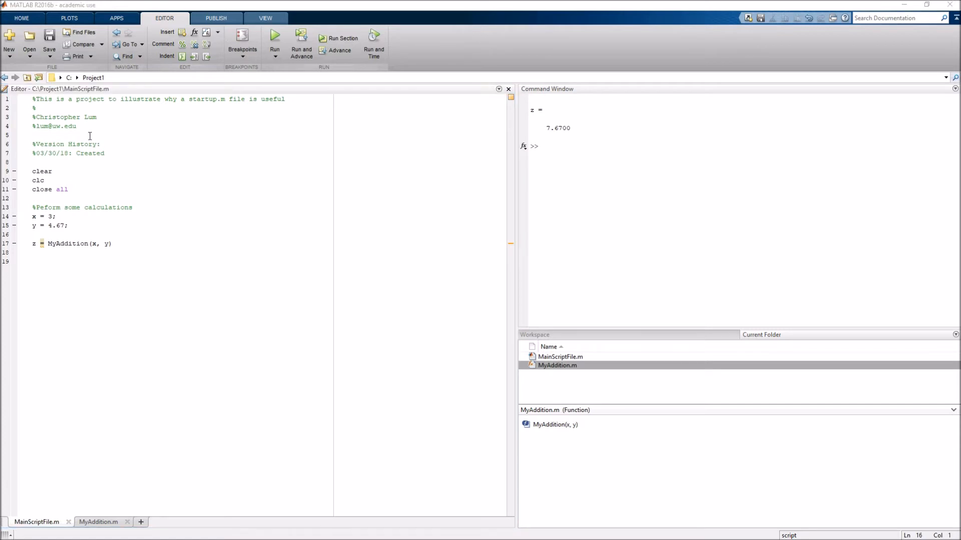
Step: Start a new FrameWithStars(s) function with its signature, length line and star bar line
click(9, 38)
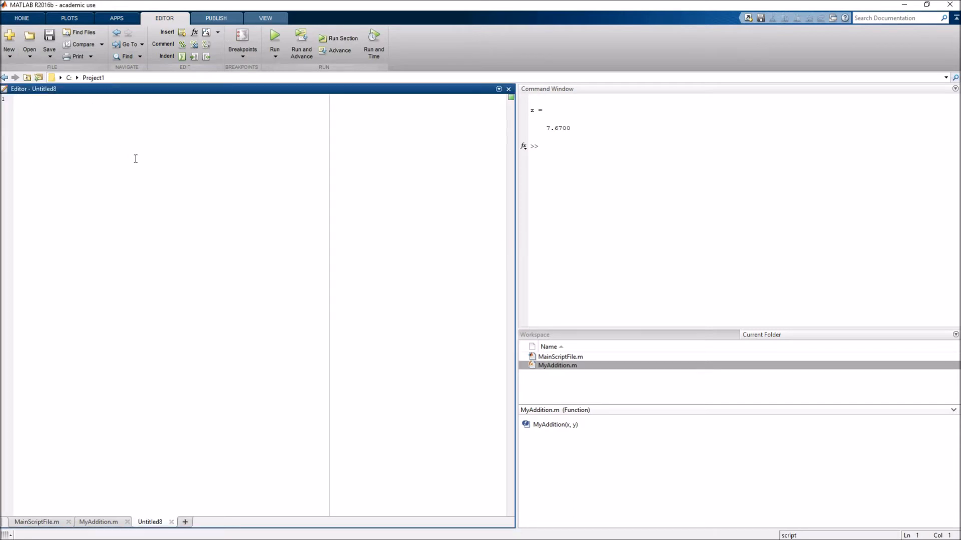
text(function [] )
text(= )
text(FrameWidth)
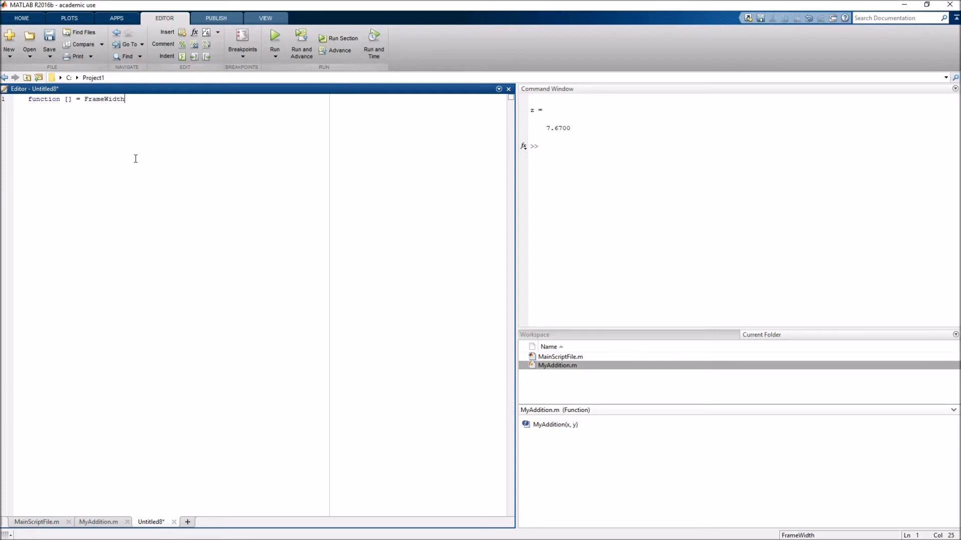
key(BackSpace)
key(BackSpace)
text(hStars(s)
text())
key(Return)
key(Return)
text(N = )
text(length()
text(s);)
key(Return)
key(Return)
text(b)
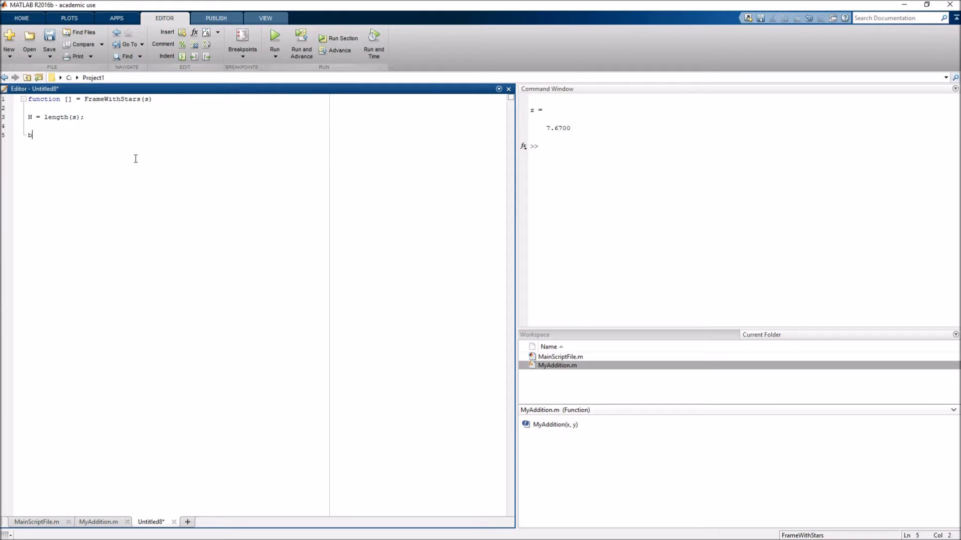
text(ar = '')
text(;)
key(Return)
key(Return)
text(for )
text(k=1:N+2     )
text(bar)
text( = [ba)
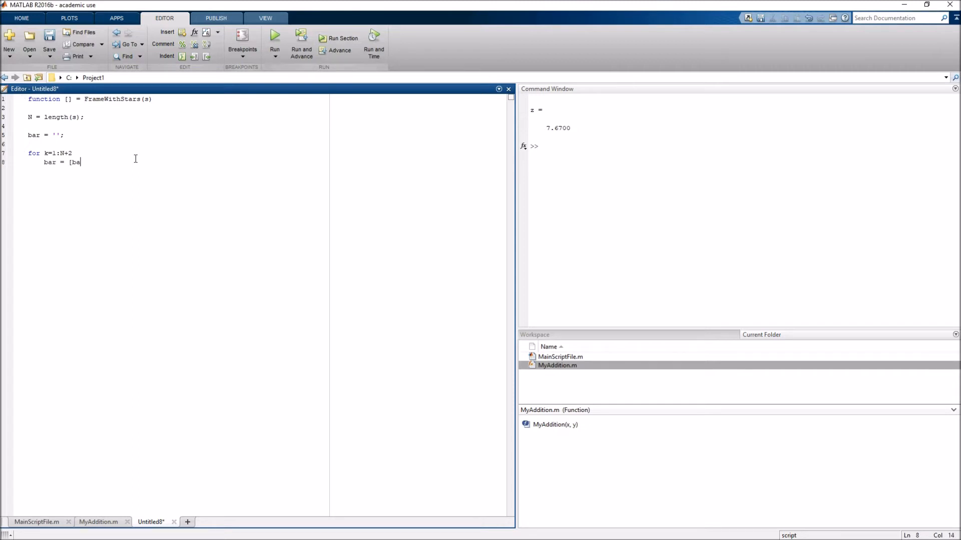
text(r, ')
text(*'];)
Step: Write the star loop and disp lines printing the top bar, the string and the bottom bar
key(Return)
text(end)
key(Return)
key(Return)
text(disp()
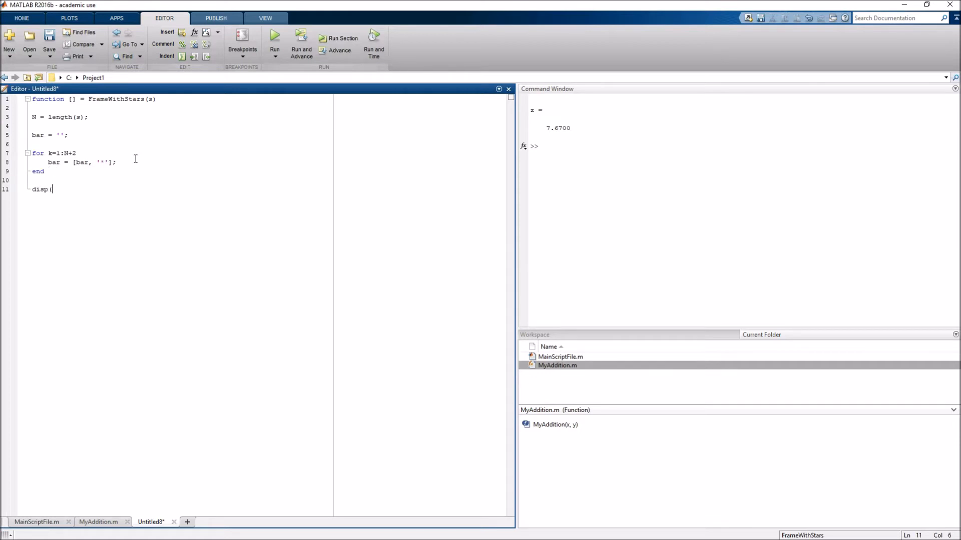
text(bar))
key(Return)
text(disp9)
key(BackSpace)
text((['*)
text(', s, )
text('*)
key(BackSpace)
text(']))
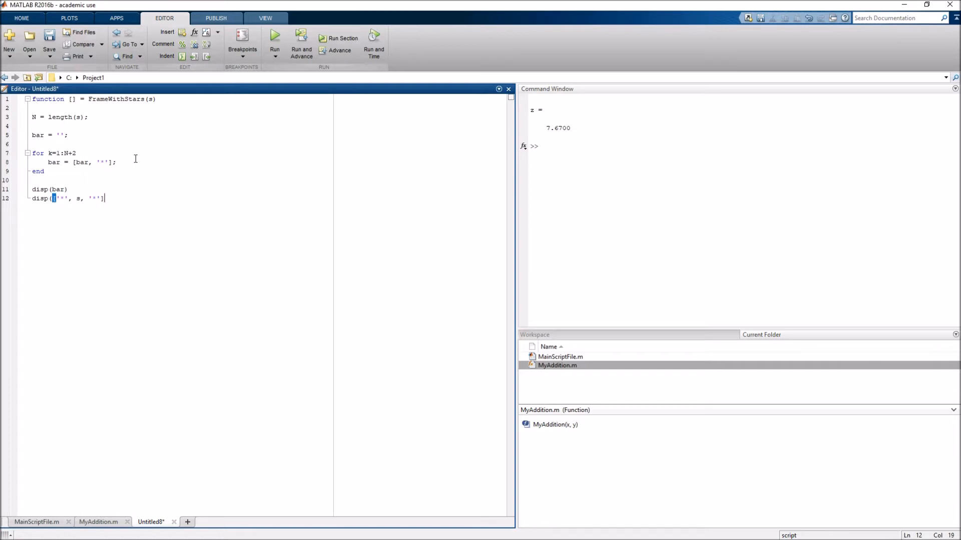
key(Return)
text(disp(bar))
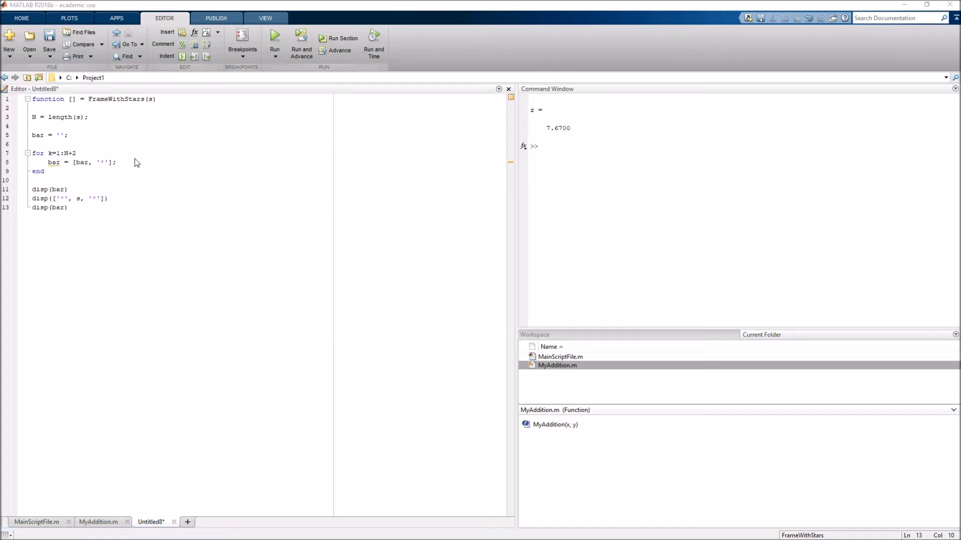
Step: Save the function as FrameWithStars.m in C:\Project1 and return to MainScriptFile.m
key(ctrl+s)
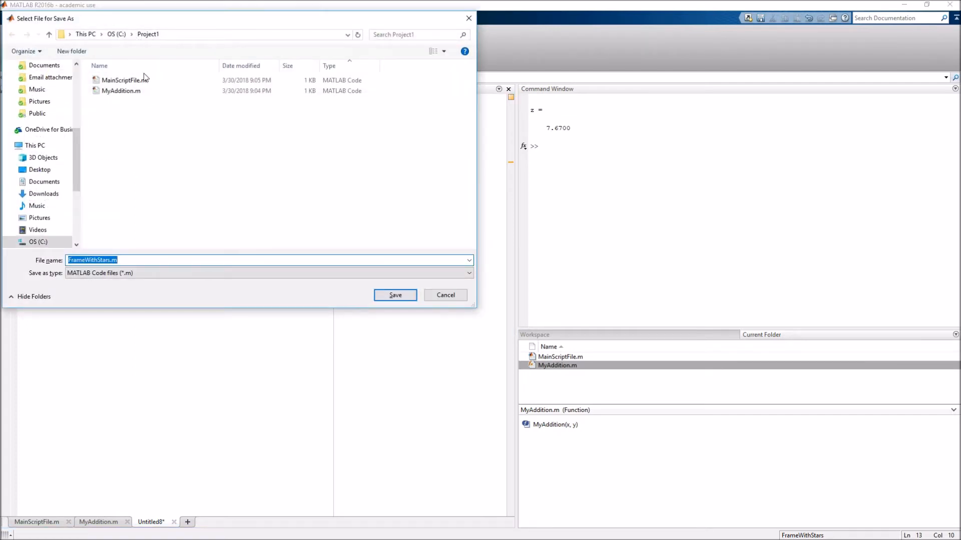
click(395, 295)
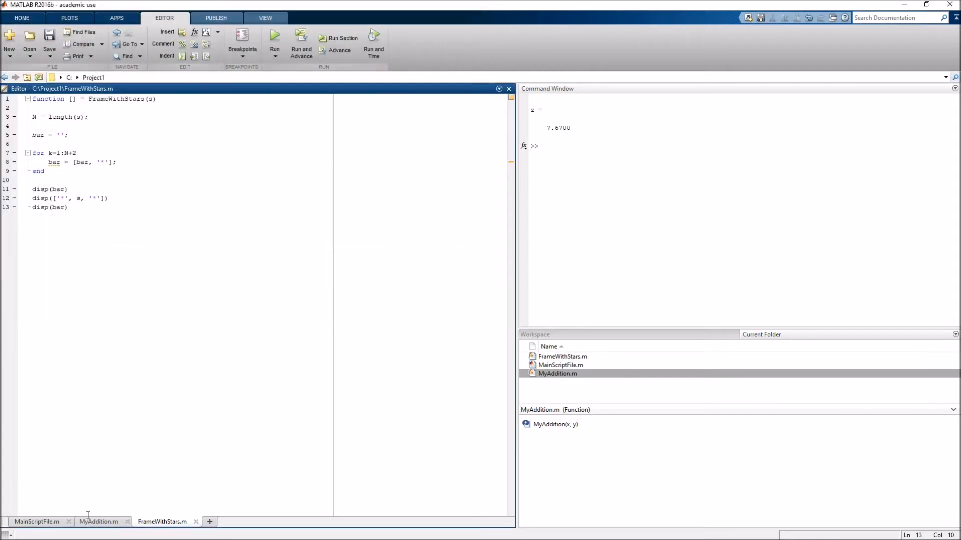
click(37, 522)
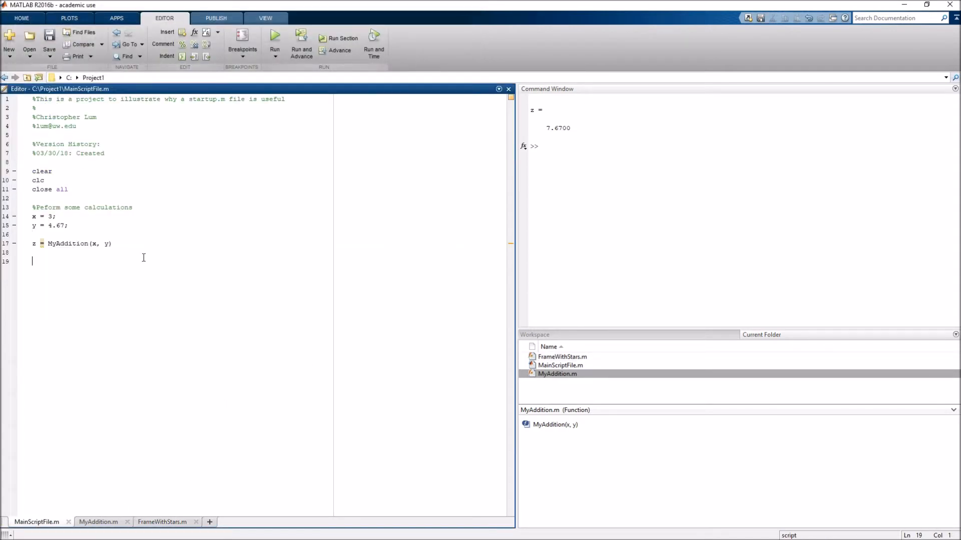
text(%)
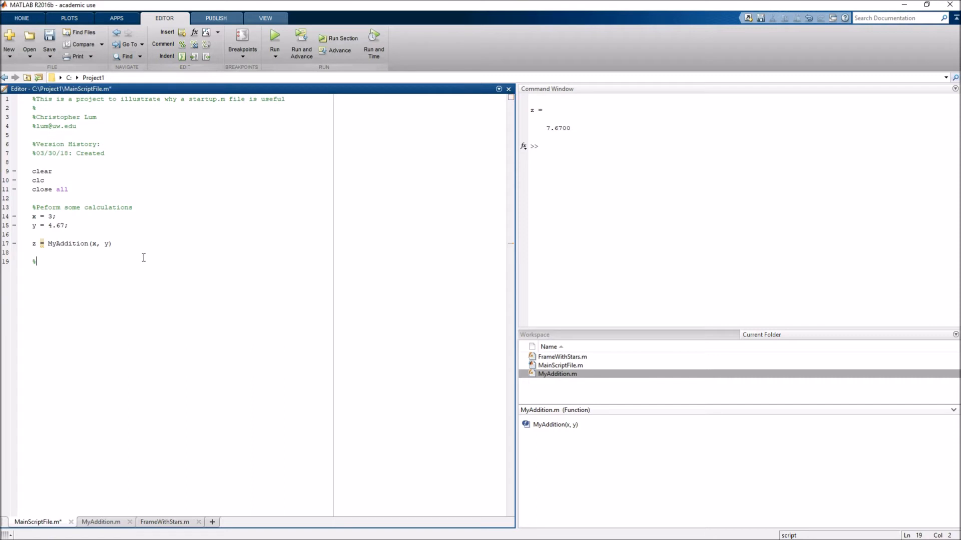
text(Display the )
text(result framed with)
text( a bunch of stars)
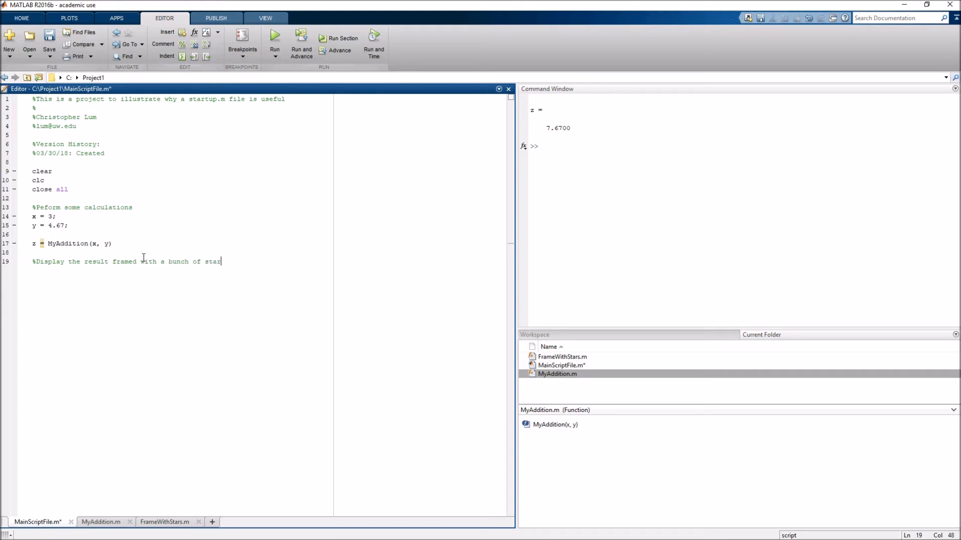
Step: End the script with a comment and FrameWithStars(num2str(z)), then run it
key(Return)
text(Frame)
text(WithStars)
text((numb2s)
key(BackSpace)
key(BackSpace)
key(BackSpace)
text(2str(z)
text()))
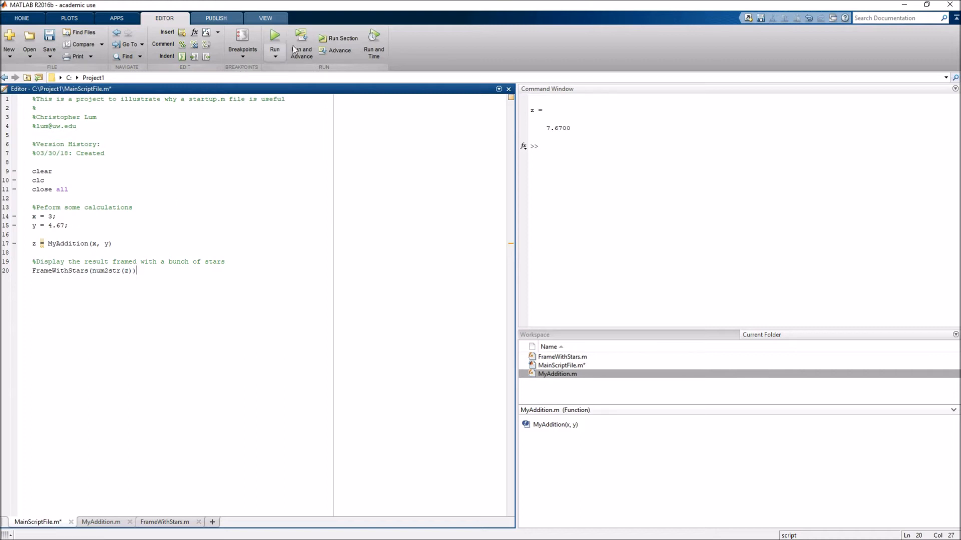
click(276, 36)
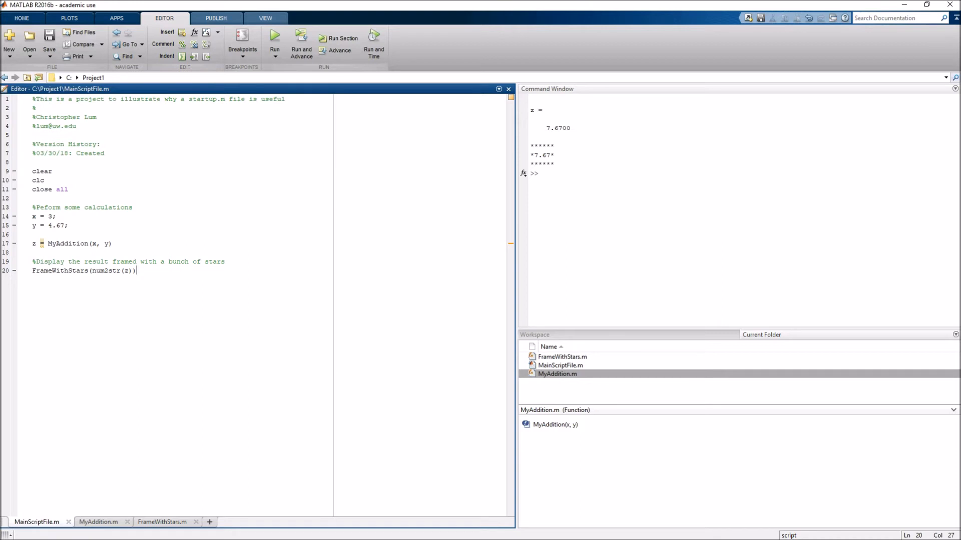
Step: Bring up the Project1 folder in File Explorer after 7.67 prints framed in stars
key(alt+Tab)
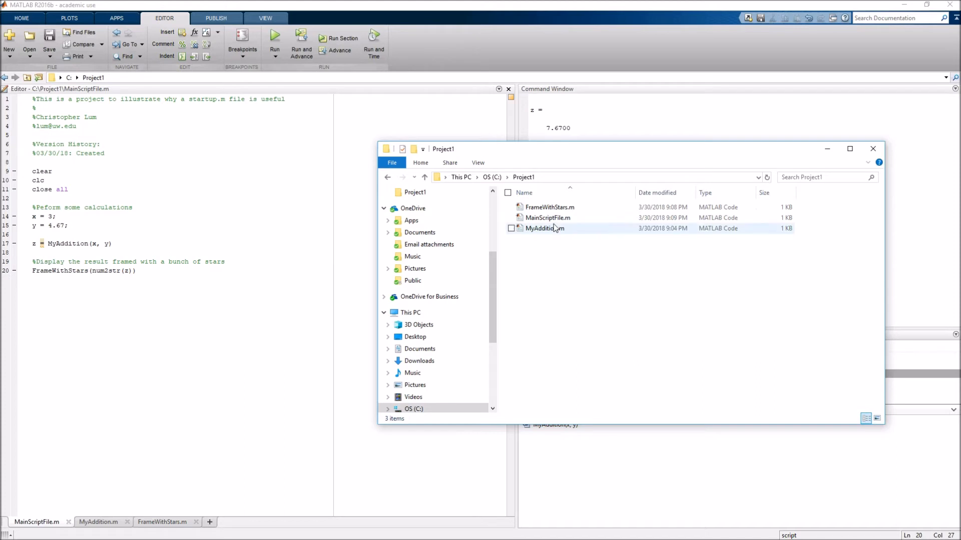
Step: Select FrameWithStars.m and MyAddition.m in Project1, then go up to the C: drive
click(550, 208)
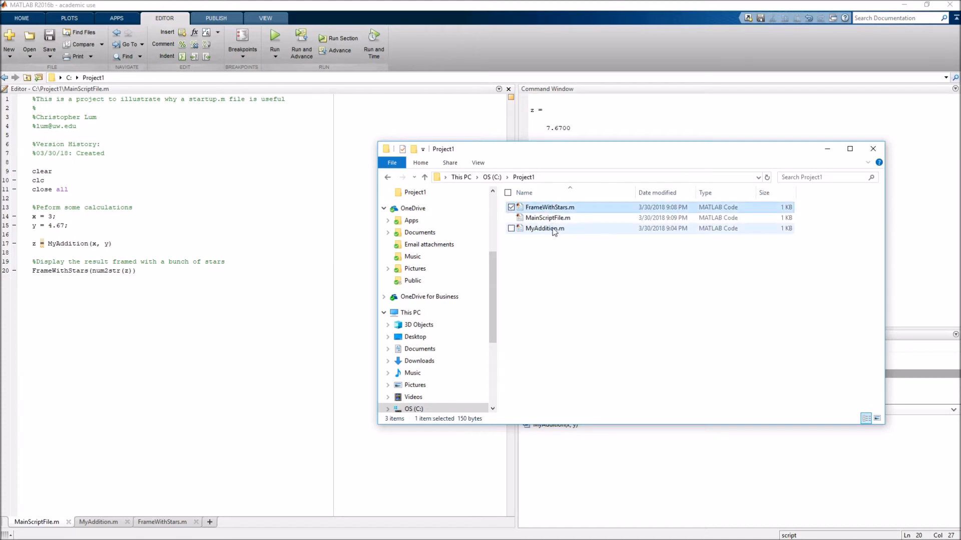
ctrl+click(554, 229)
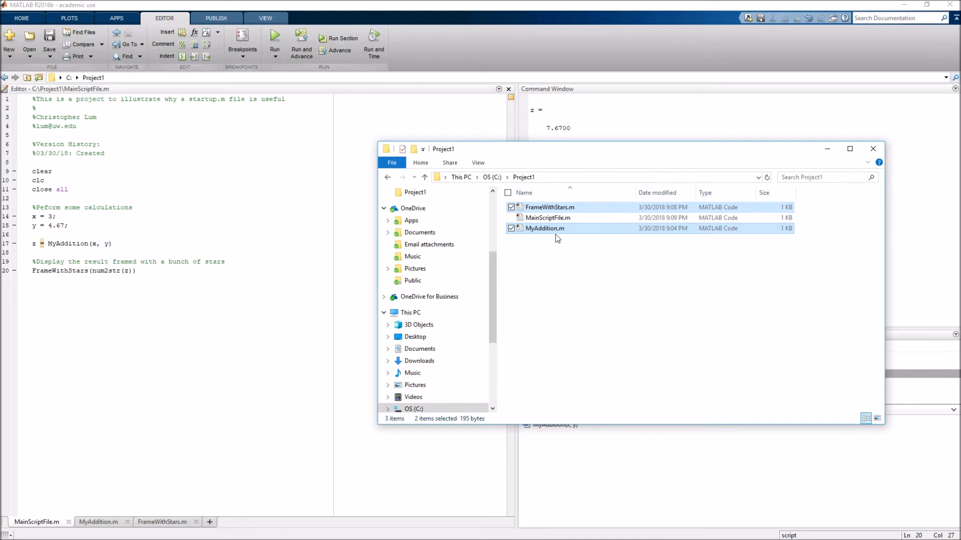
click(492, 177)
Step: Create a MyMatlabSDK folder on the C: drive and open it
right_click(796, 364)
mouse_move(713, 476)
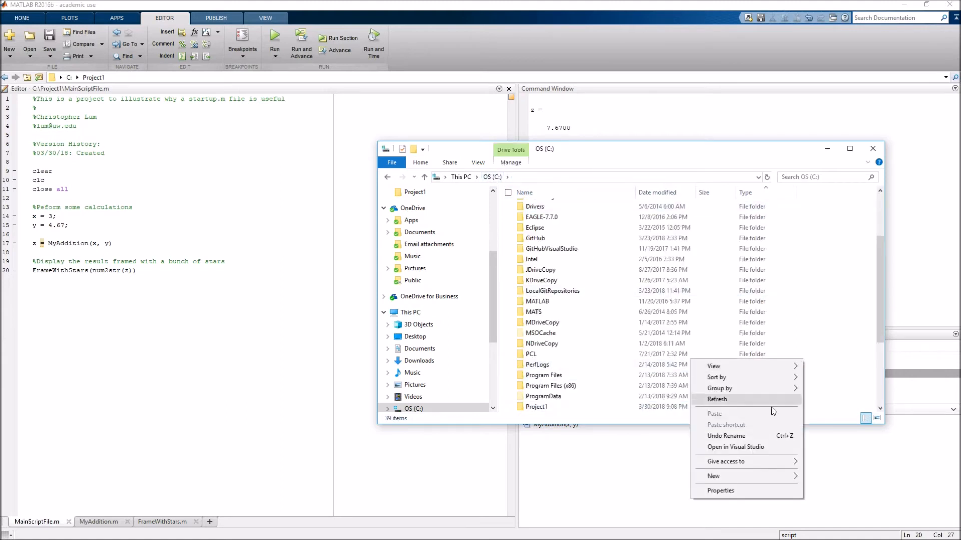
click(670, 481)
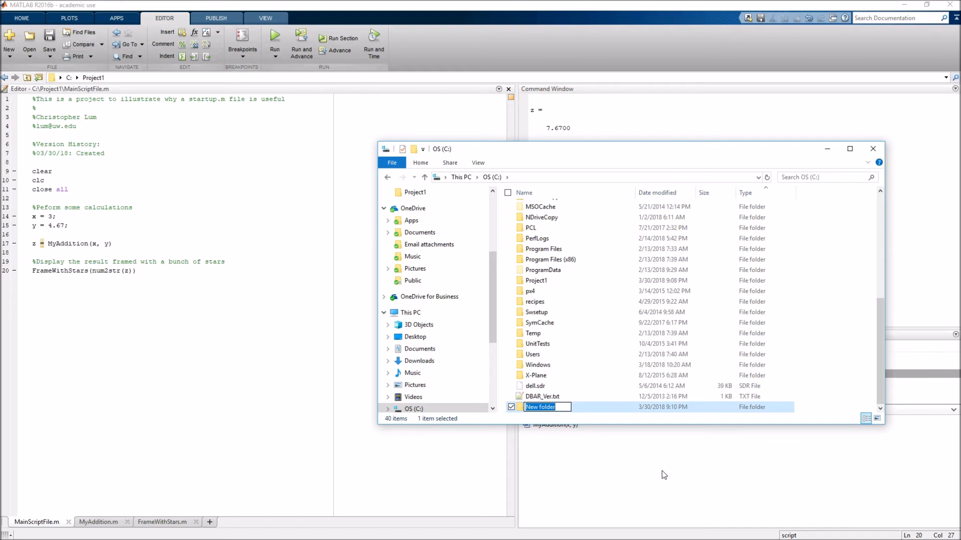
text(MyMatlabS)
text(DK)
key(Return)
key(Return)
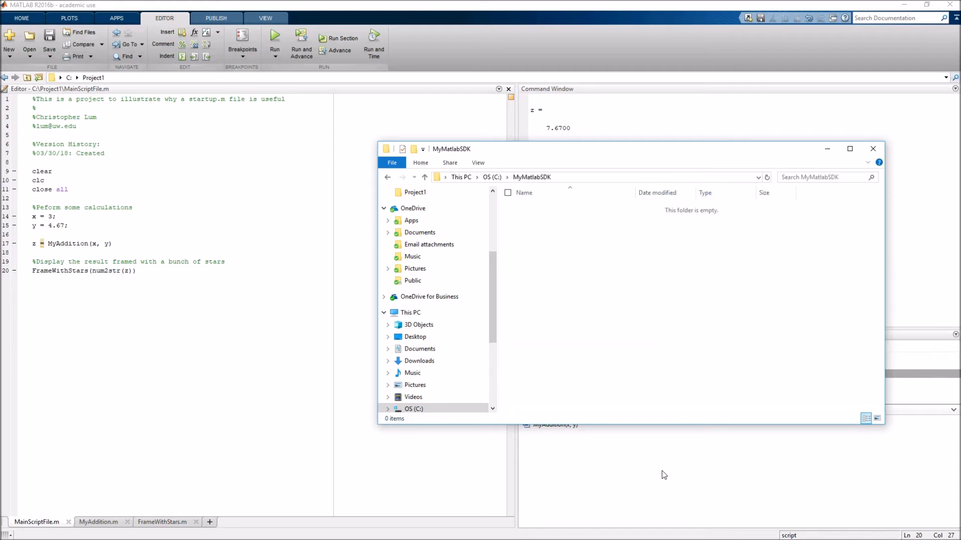
right_click(531, 234)
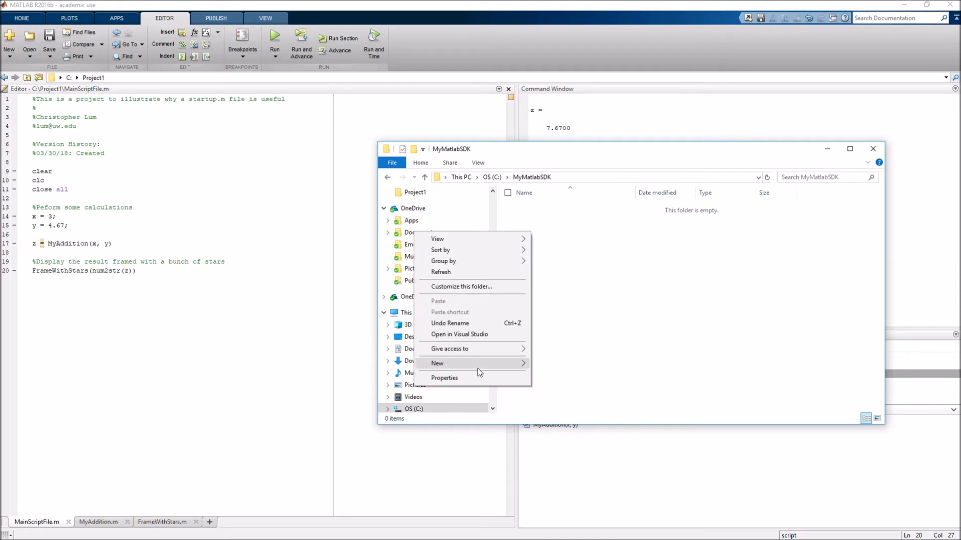
Step: Create MathematicalManipulations and StringOperations subfolders in MyMatlabSDK, then open a second Explorer window
mouse_move(451, 363)
click(321, 195)
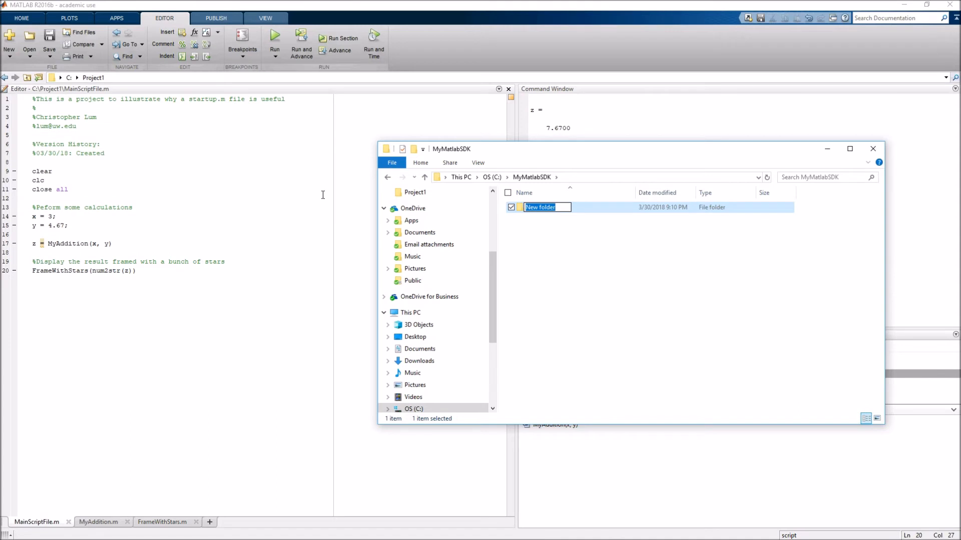
text(Mathematica)
text(lMan)
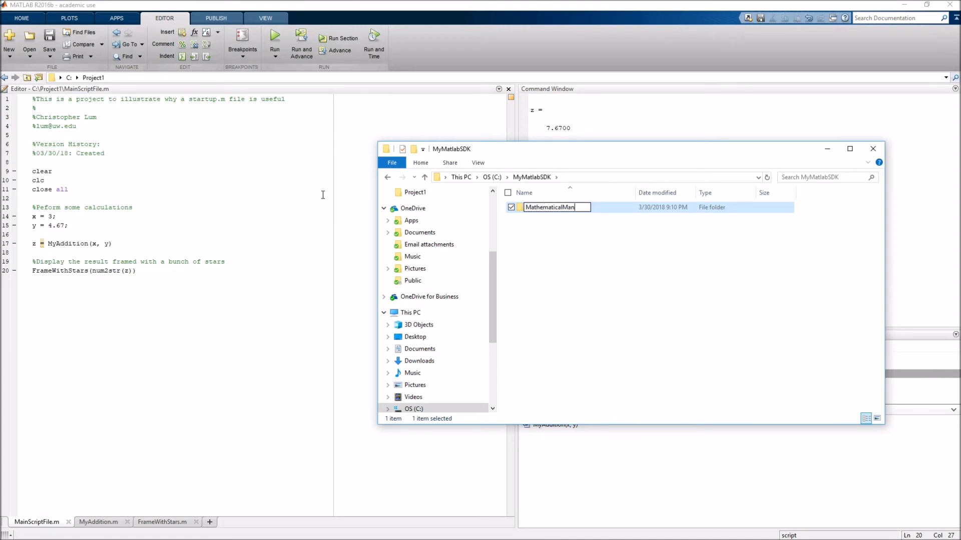
text(ipulations)
key(Return)
right_click(459, 256)
mouse_move(482, 386)
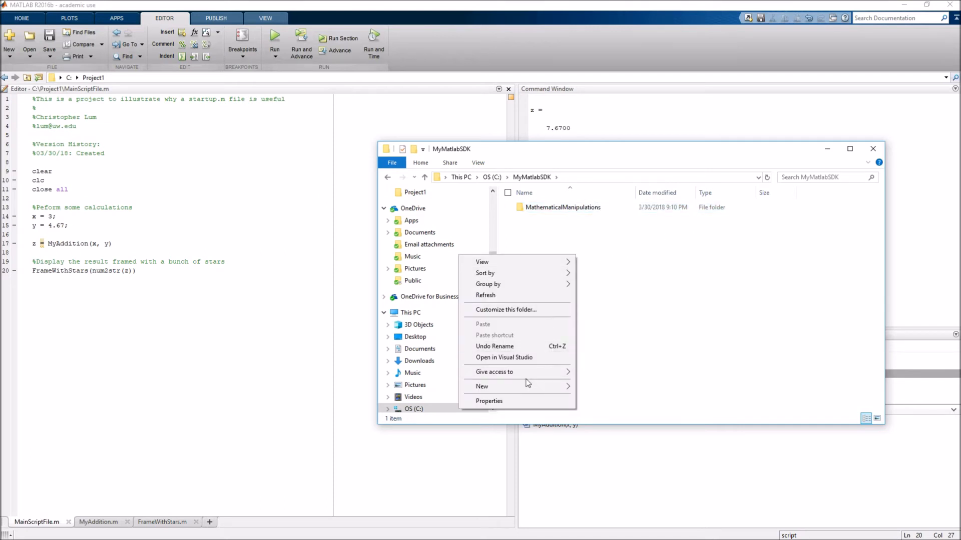
click(336, 217)
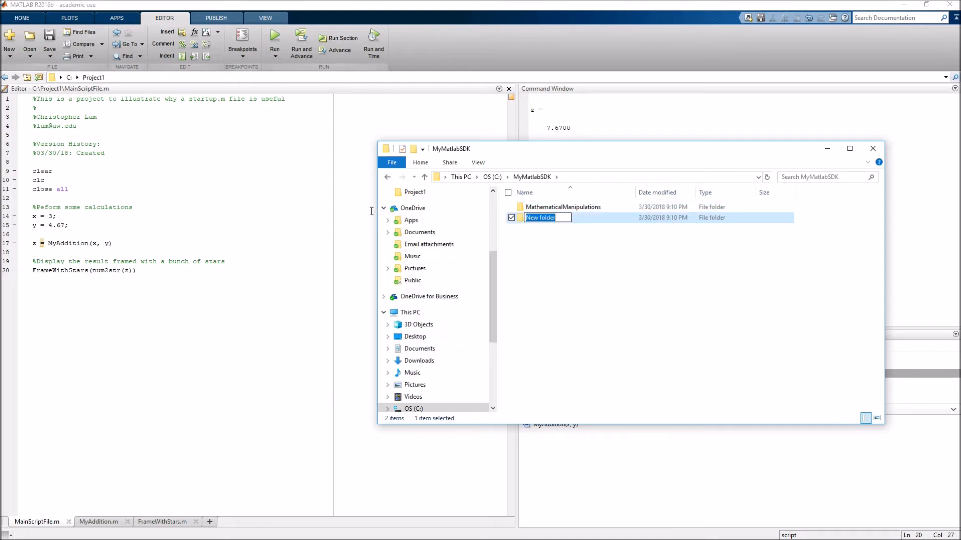
text(StringOperat)
text(ions)
key(Return)
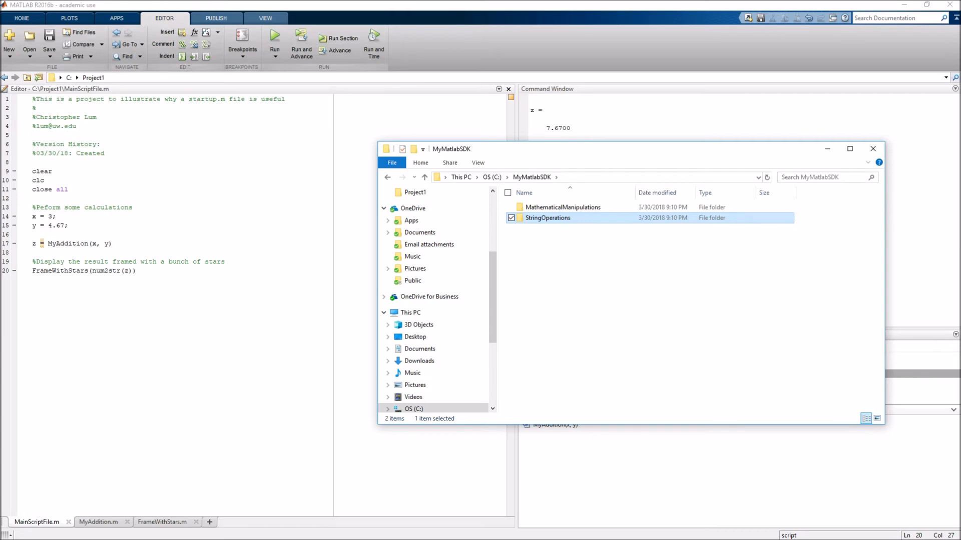
key(ctrl+n)
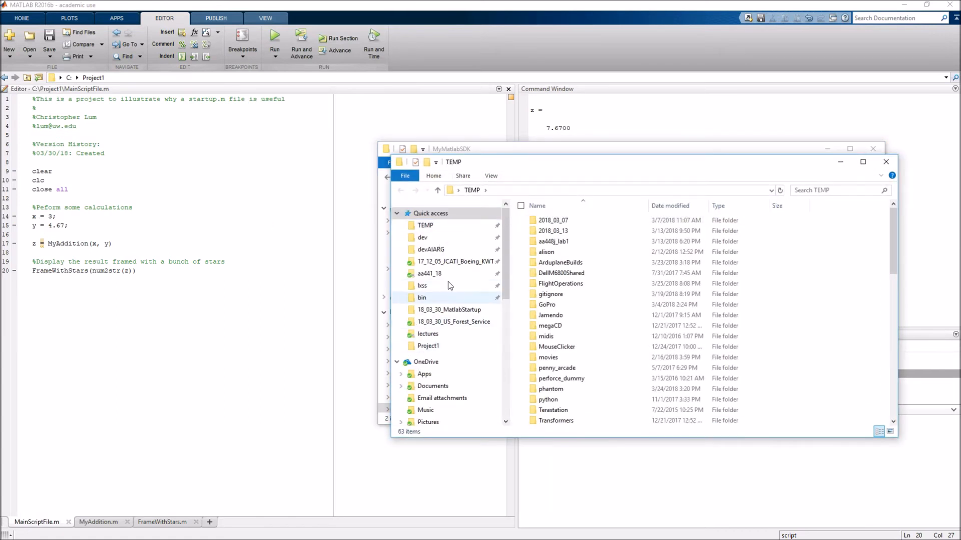
scroll(444, 342, down, 2)
scroll(451, 353, down, 2)
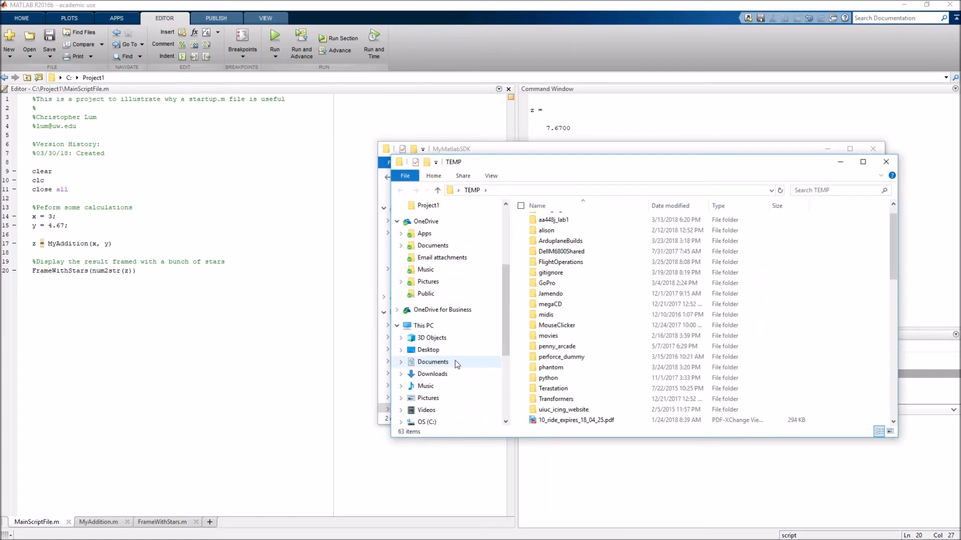
Step: Open C:\Project1 in the second window and place it beside the MyMatlabSDK window
click(427, 422)
scroll(593, 308, down, 3)
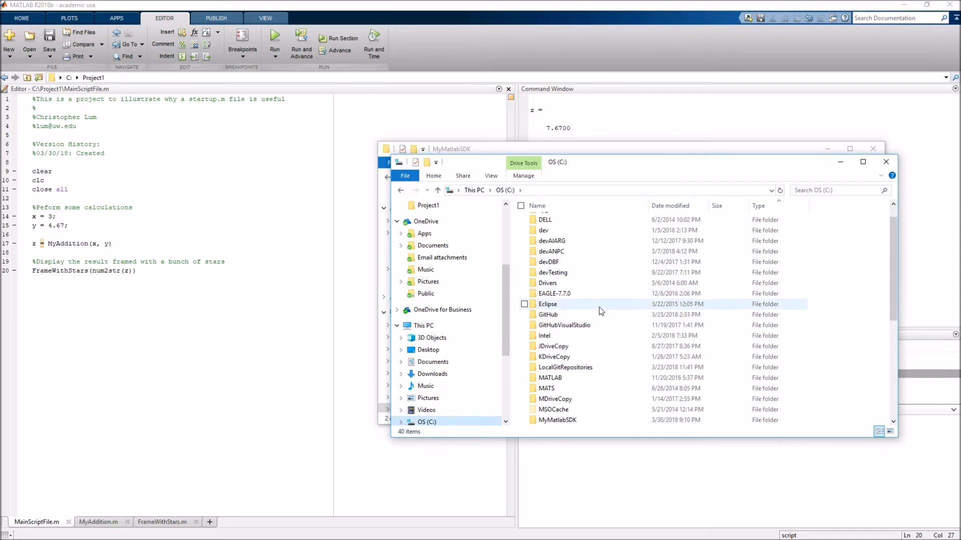
scroll(590, 319, down, 2)
double_click(549, 400)
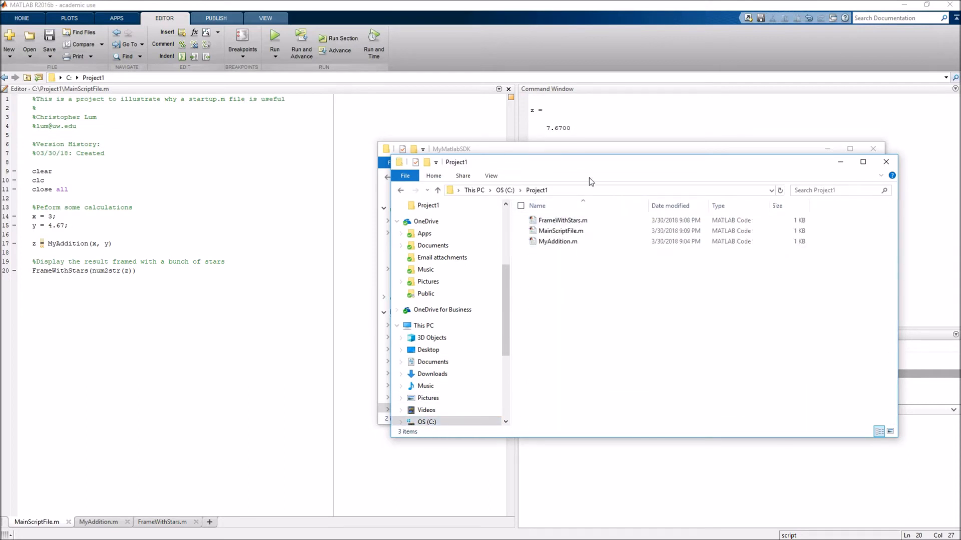
mouse_move(589, 177)
mouse_down()
mouse_move(570, 166)
mouse_move(269, 164)
mouse_up()
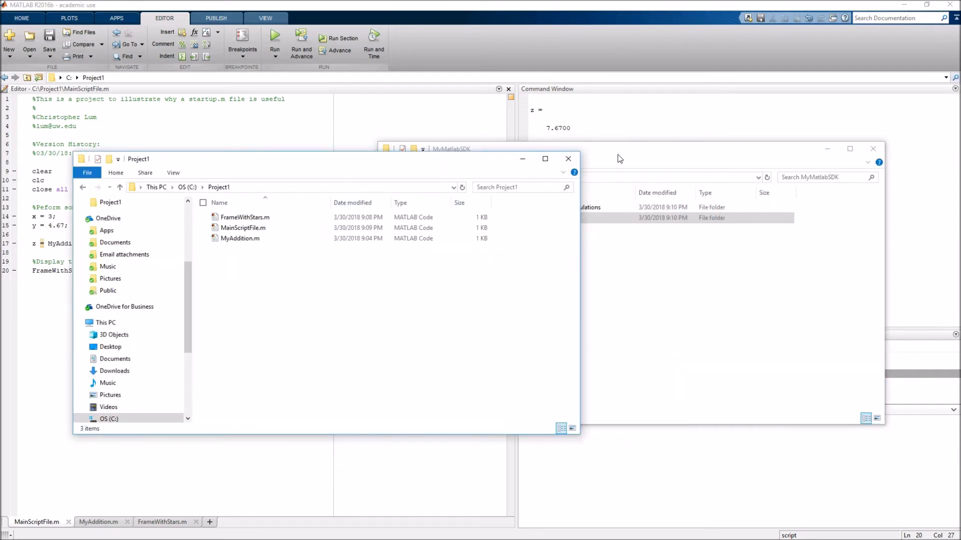
drag(646, 148, 758, 141)
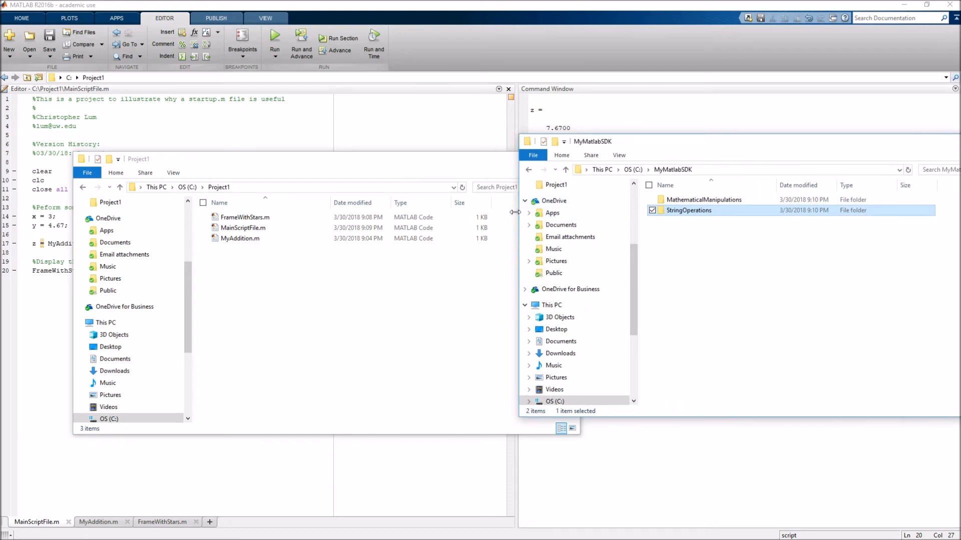
Step: Fit the two windows side by side and move FrameWithStars.m into StringOperations
mouse_move(520, 212)
mouse_down()
mouse_move(622, 212)
mouse_move(455, 212)
mouse_up()
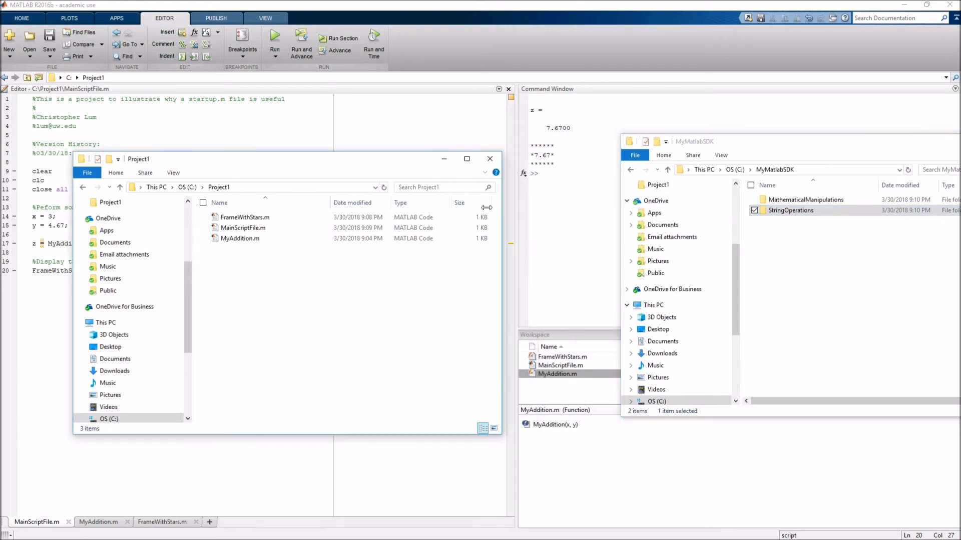
drag(740, 145, 647, 156)
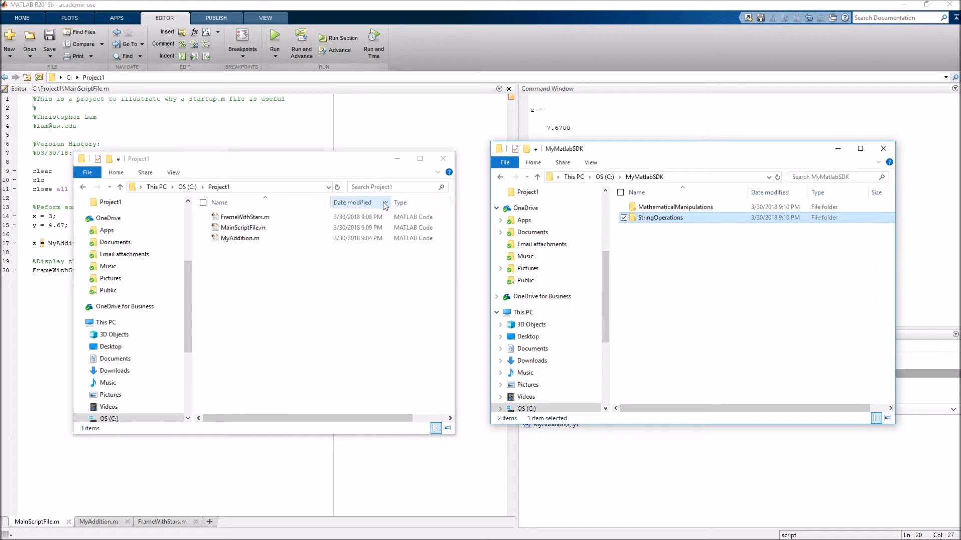
click(256, 219)
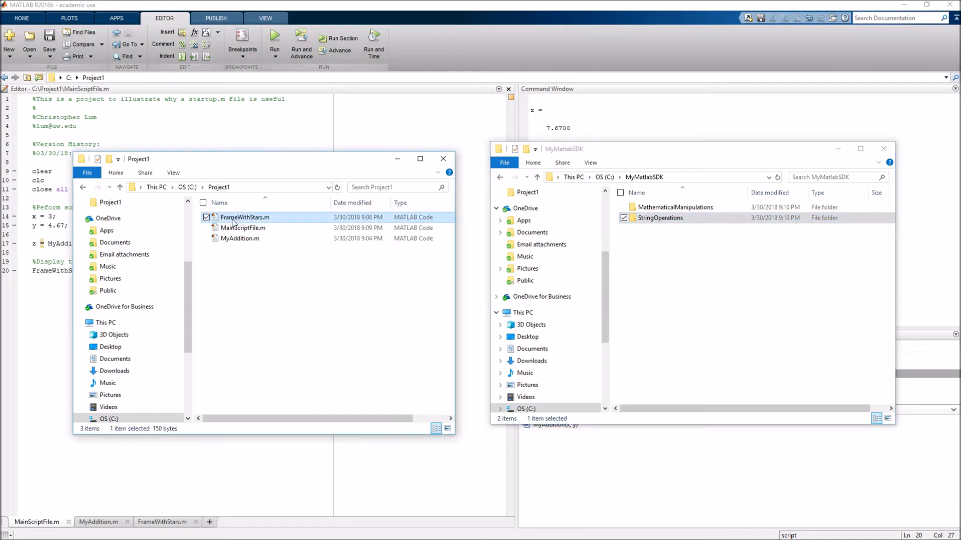
drag(234, 222, 650, 220)
drag(650, 220, 654, 219)
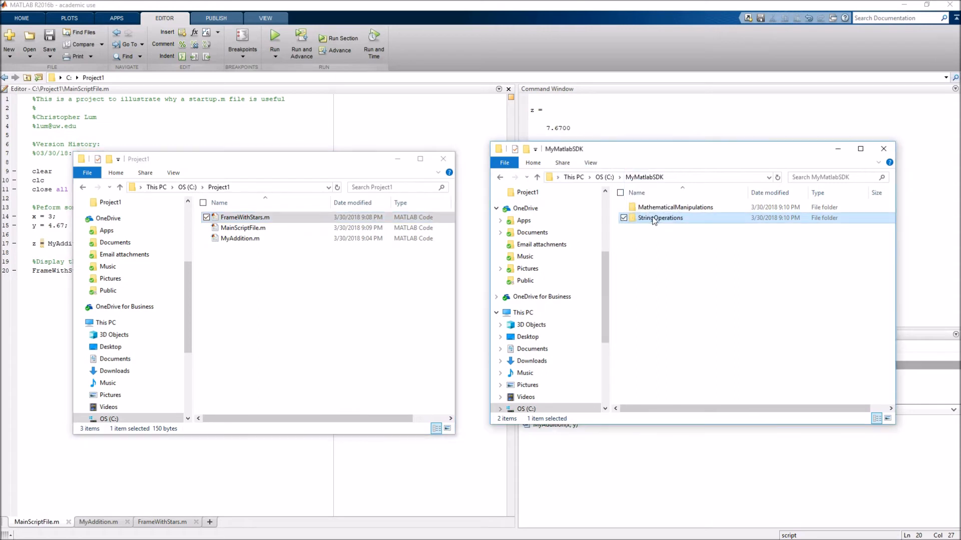
Step: Move MyAddition.m into the MathematicalManipulations folder
click(234, 229)
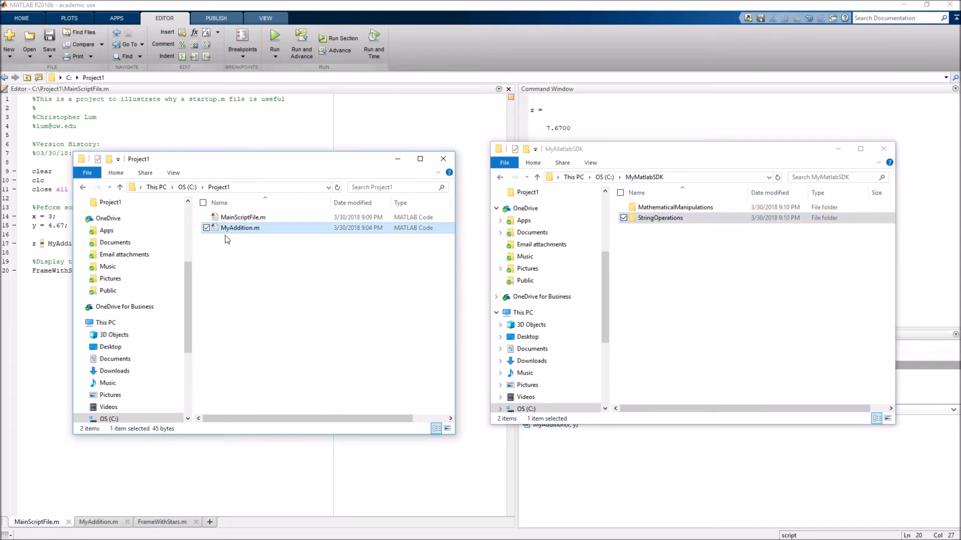
drag(231, 232, 520, 248)
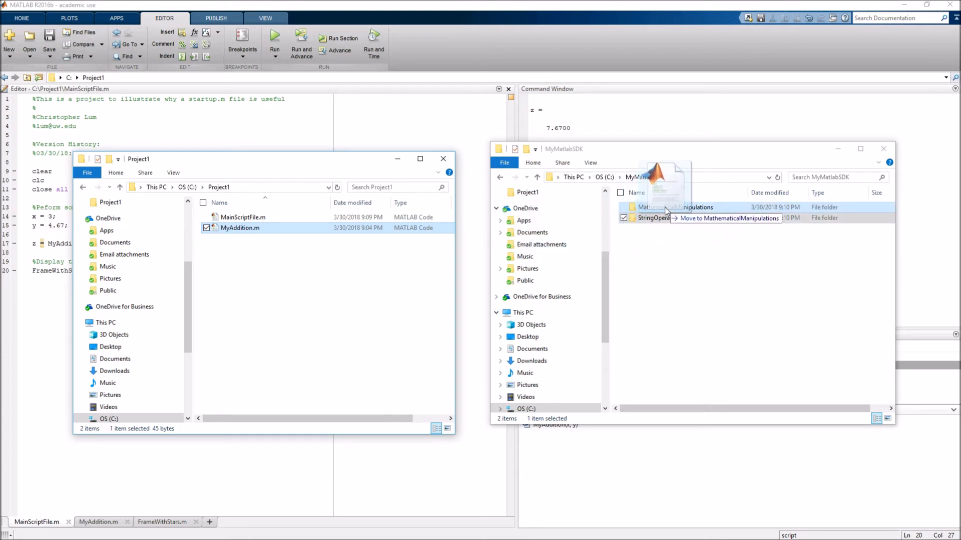
drag(520, 248, 664, 208)
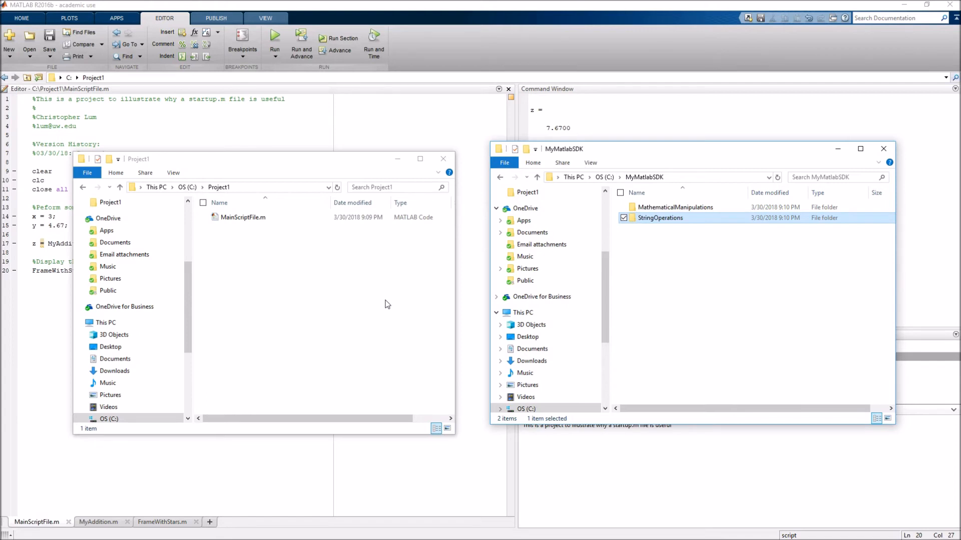
Step: Run MainScriptFile in MATLAB, hitting the undefined 'MyAddition' error, and check pwd
mouse_move(132, 315)
click(47, 333)
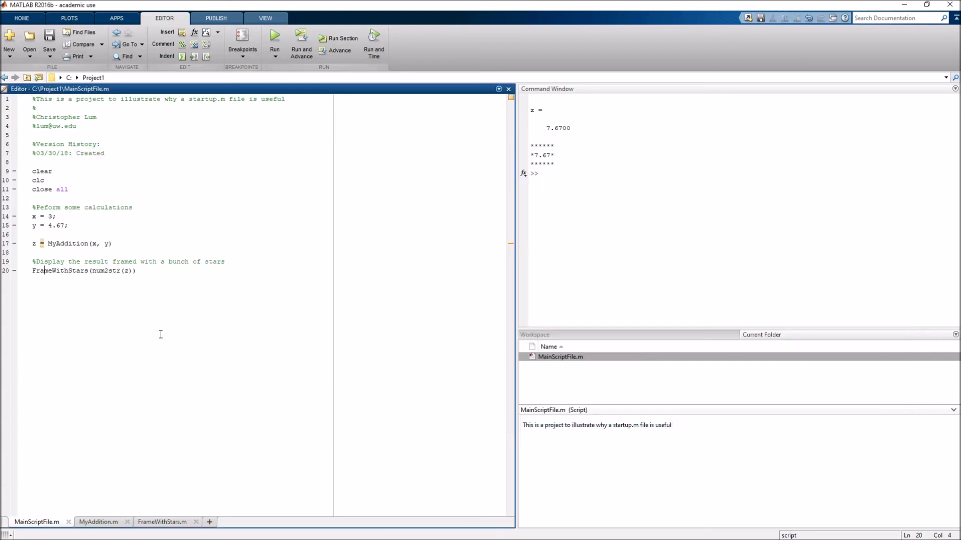
click(274, 38)
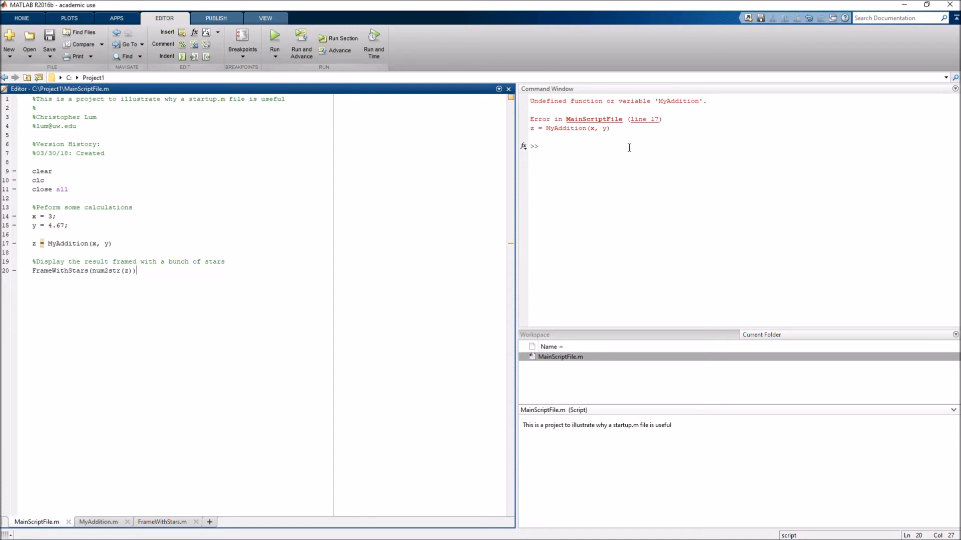
click(589, 229)
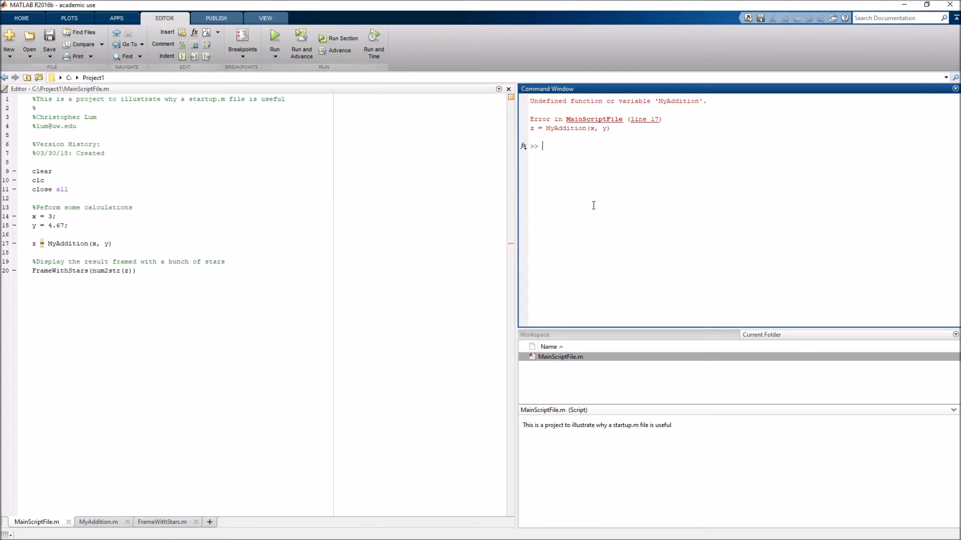
text(pwd)
Step: Run pwd to confirm C:\Project1 is current, then run path to list the search path
key(Return)
text(path)
key(Return)
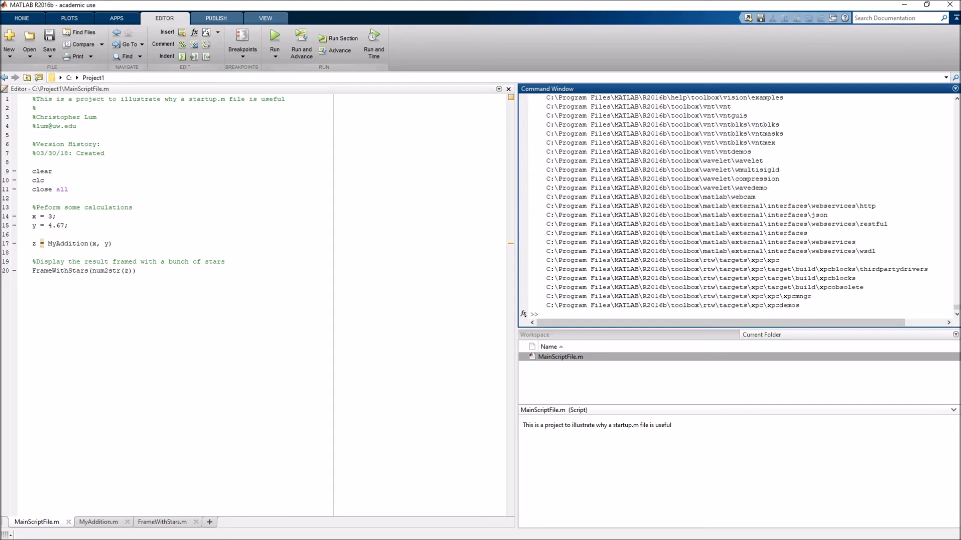
scroll(662, 248, up, 5)
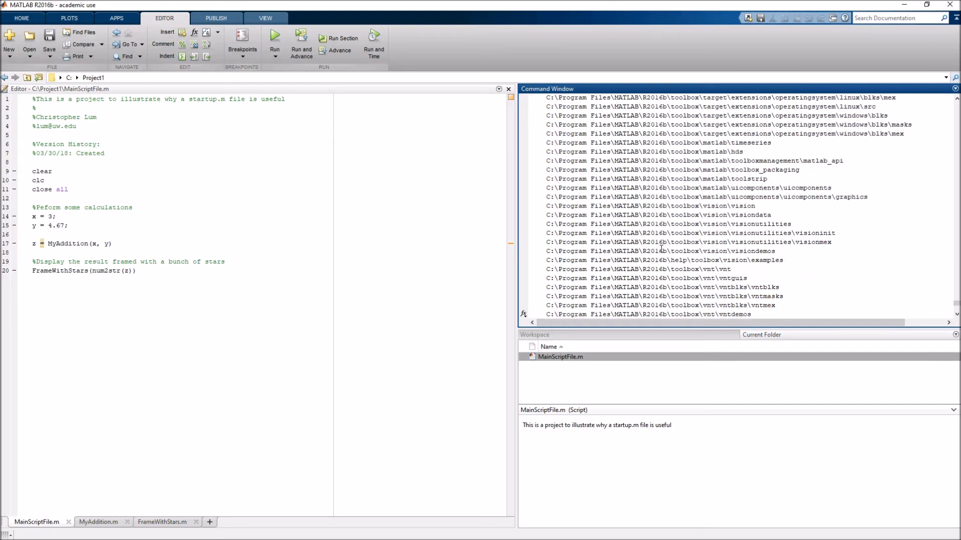
scroll(663, 248, up, 5)
scroll(662, 248, up, 5)
scroll(662, 248, up, 5)
scroll(660, 243, up, 5)
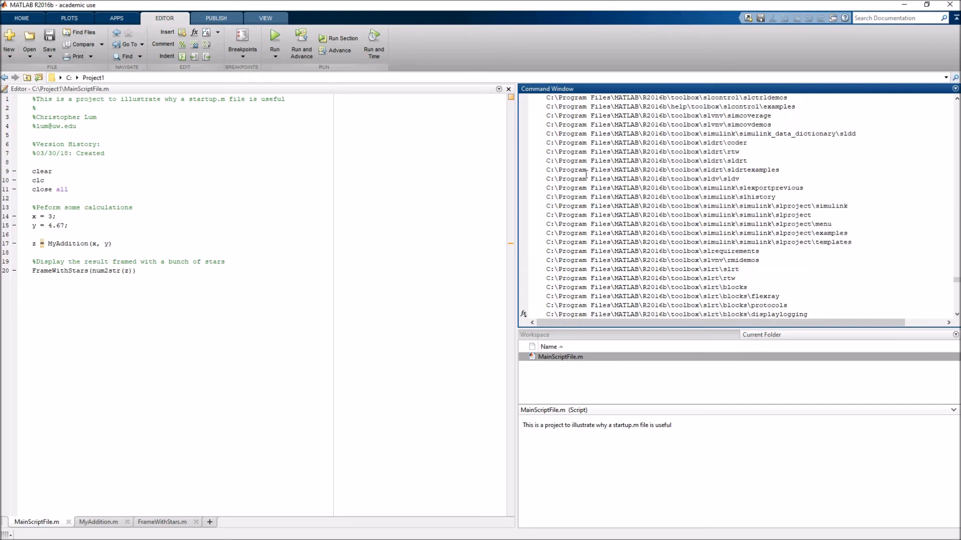
scroll(676, 244, up, 5)
scroll(691, 244, up, 5)
scroll(710, 243, up, 5)
scroll(710, 244, up, 5)
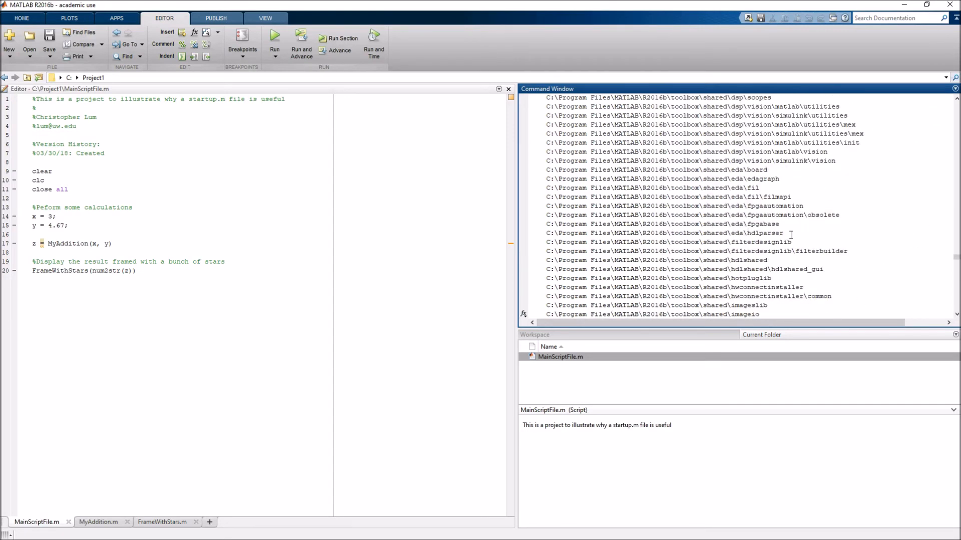
scroll(751, 244, up, 5)
drag(956, 260, 956, 105)
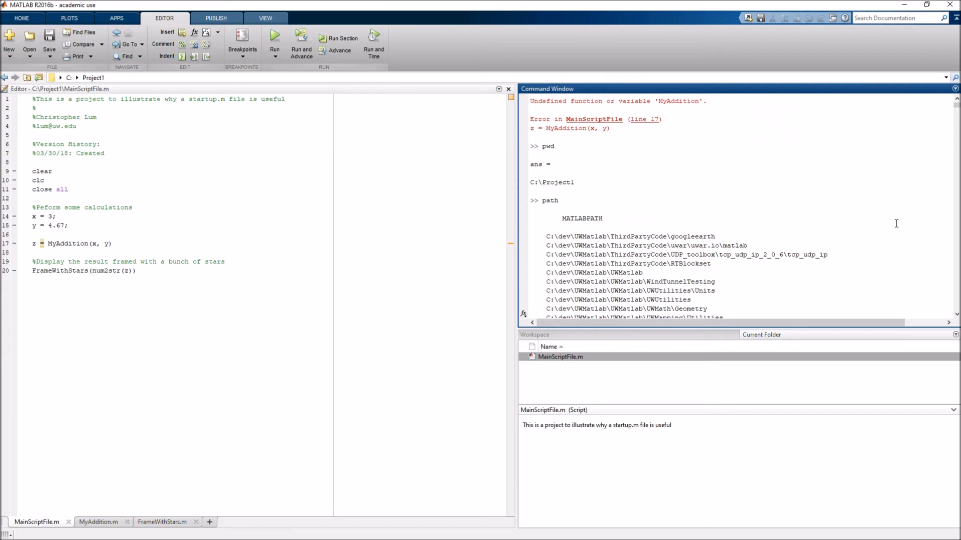
Step: Write '%Add the path to my Matlab SDK here' on line 13 and start addpath(' below it
click(110, 199)
key(Return)
text(%)
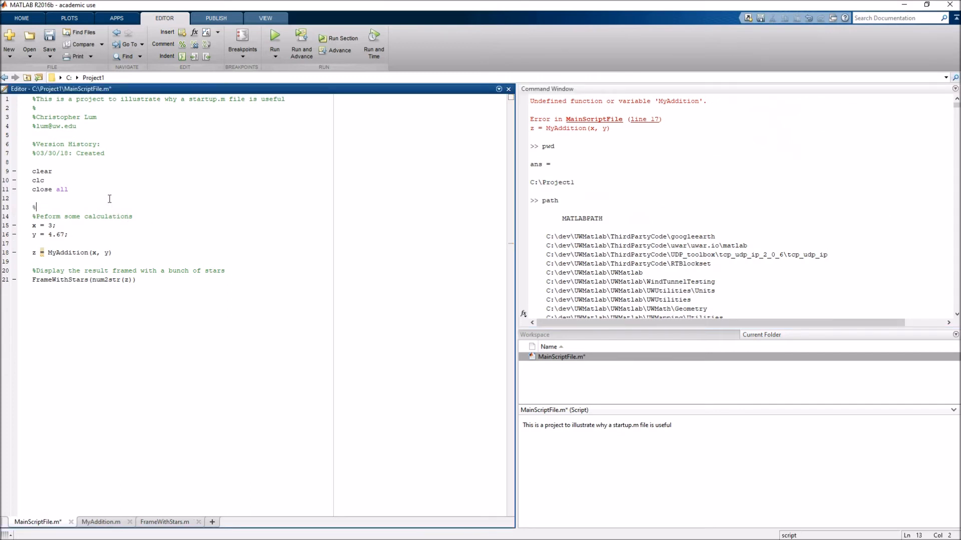
text(Add the path to m)
text(y )
text(Matlab SDK )
text(here)
key(Return)
key(Return)
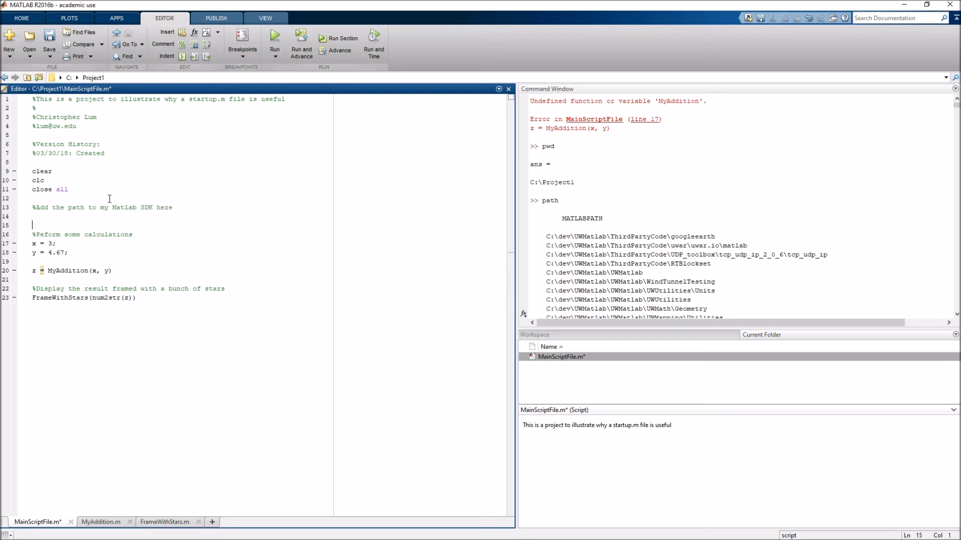
key(Up)
text(addpath(')
key(alt+Tab)
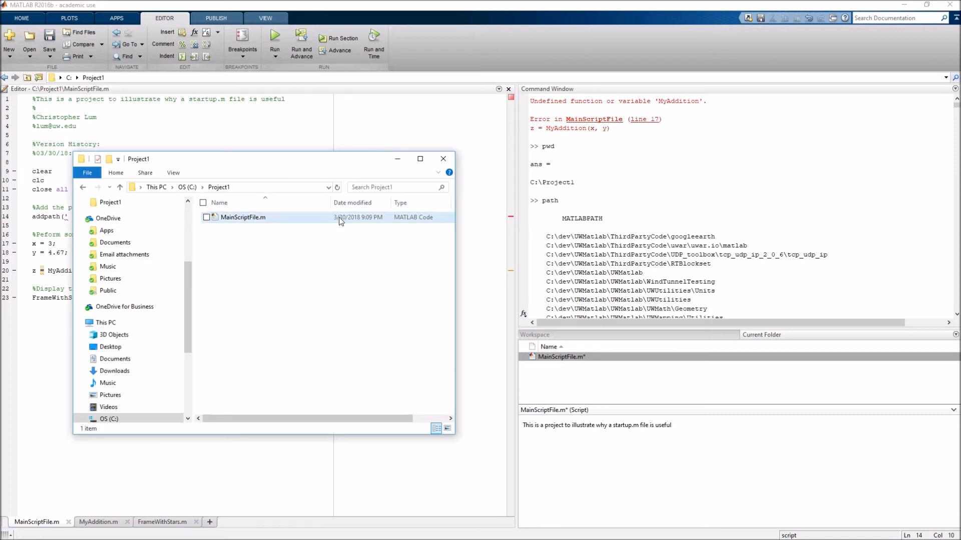
Step: Complete the first addpath line with the copied C:\MyMatlabSDK\MathematicalManipulations path
key(ctrl+s)
key(alt+Tab)
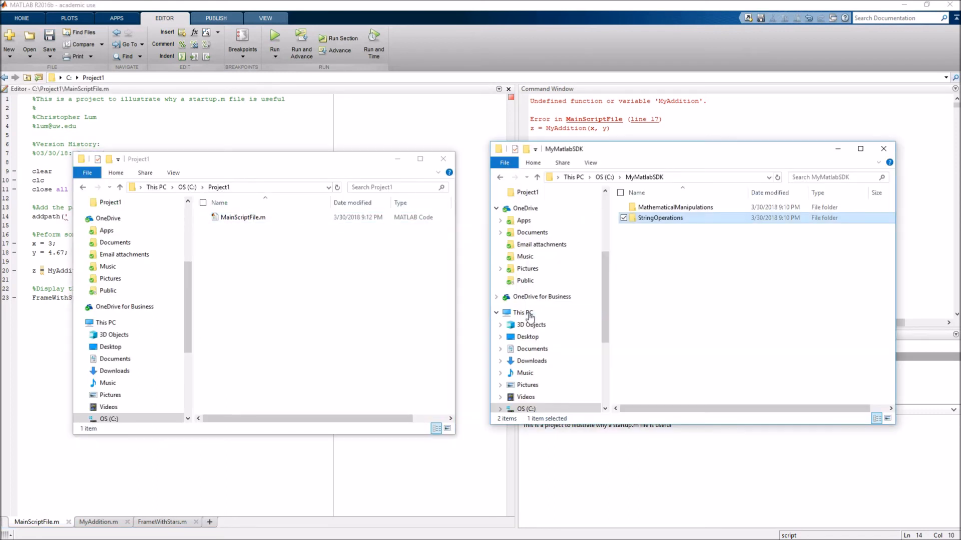
double_click(668, 217)
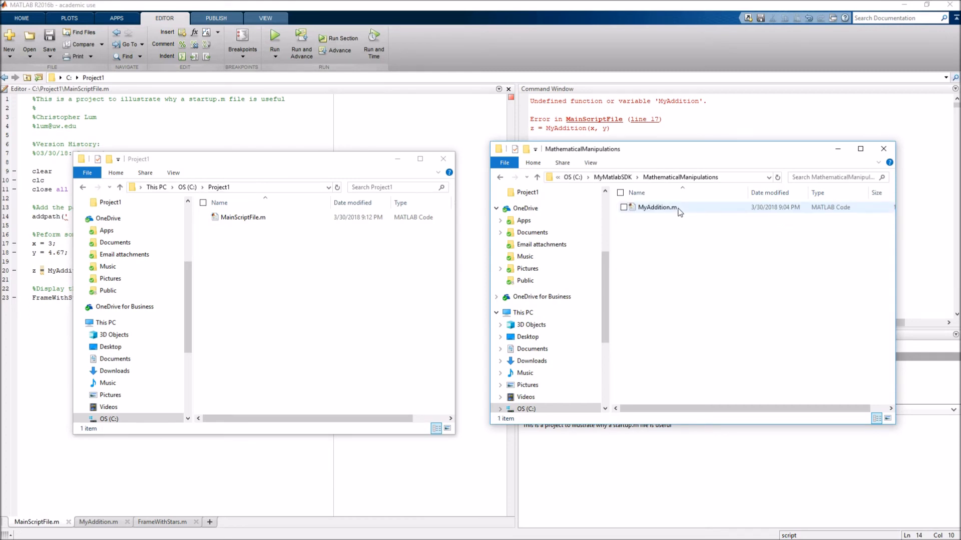
click(738, 176)
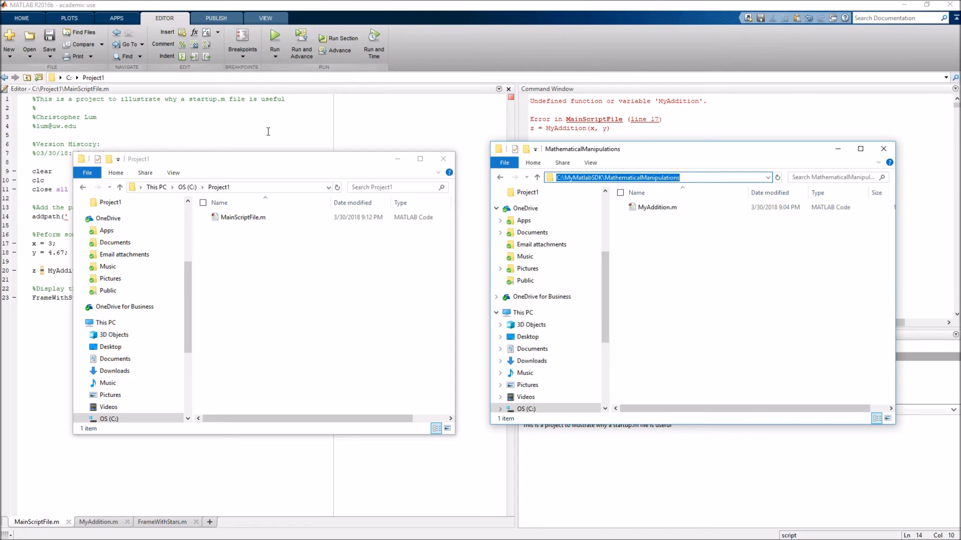
key(alt+Tab)
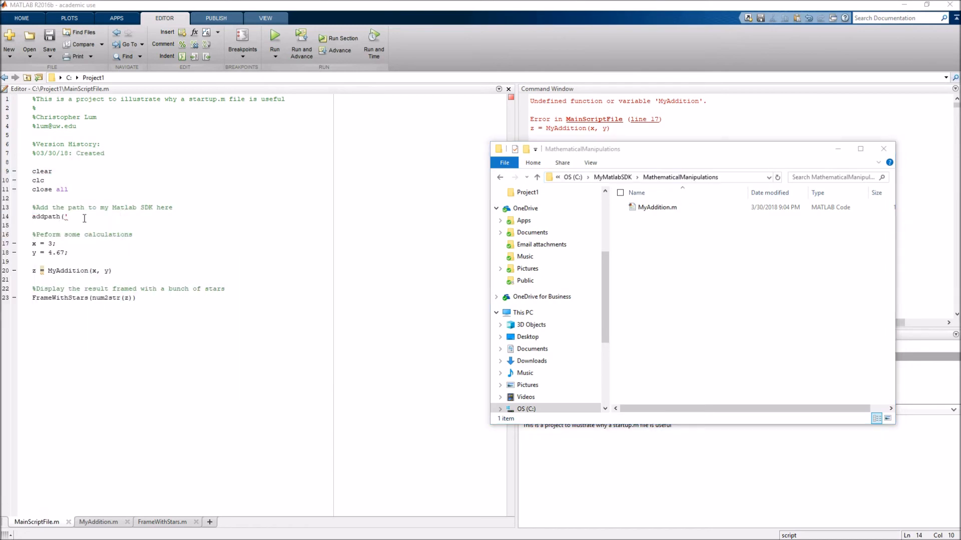
click(85, 218)
text(C:\MyMatlabSDK\MathematicalManipulations)
text('))
key(Return)
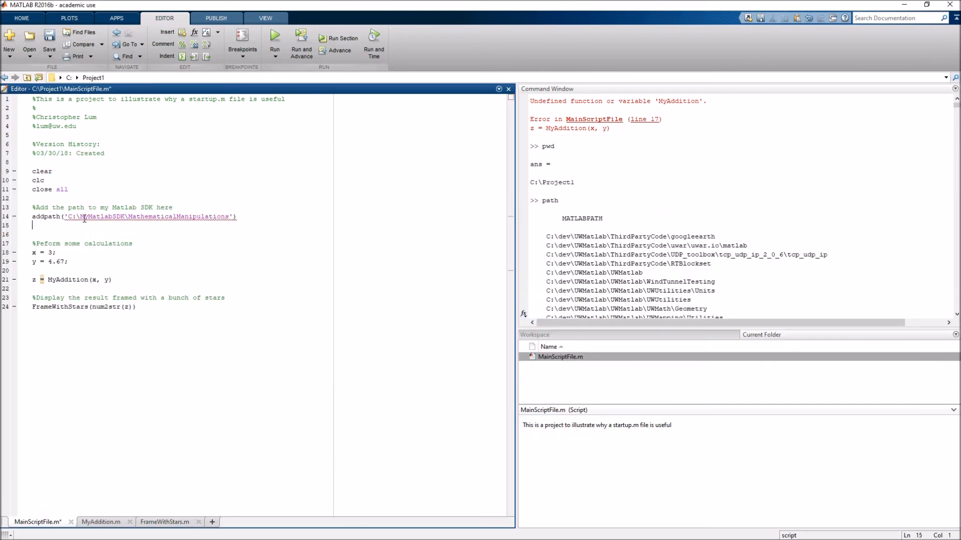
text(addpath(')
Step: Add a second addpath line with the copied C:\MyMatlabSDK\StringOperations path
key(ctrl+s)
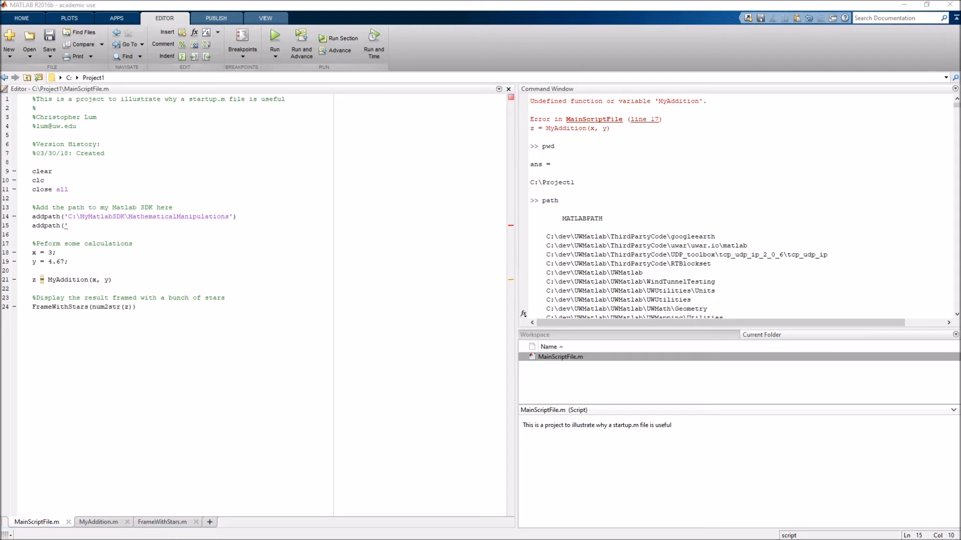
key(alt+Tab)
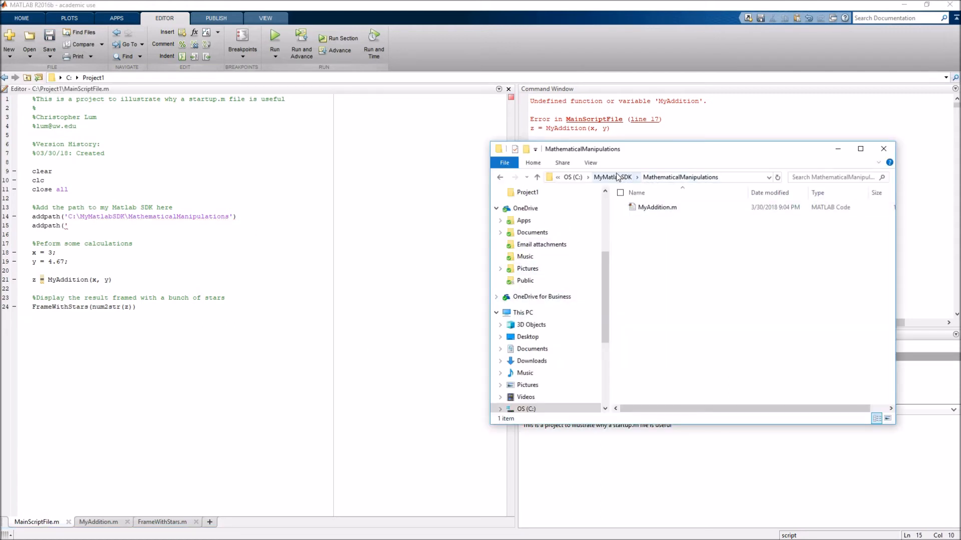
click(616, 178)
double_click(659, 218)
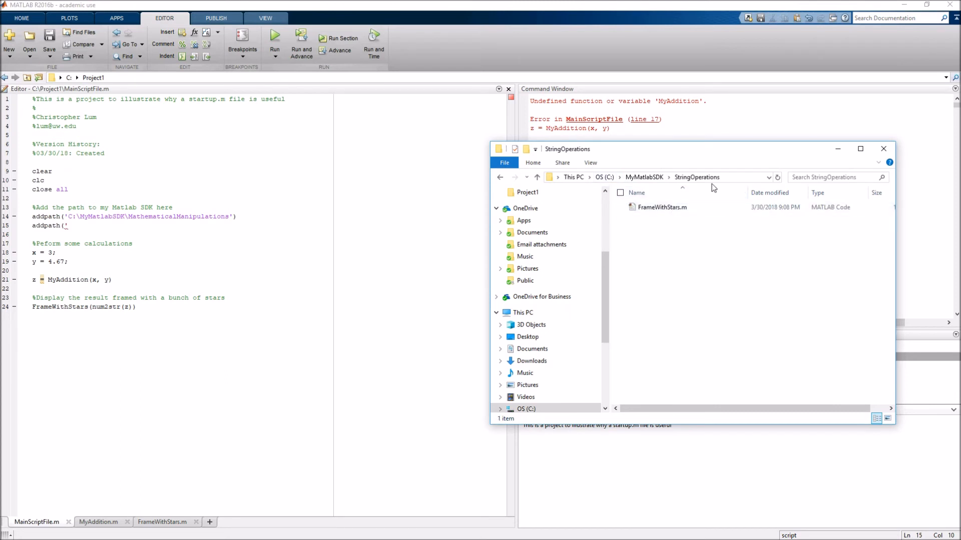
click(731, 180)
key(ctrl+c)
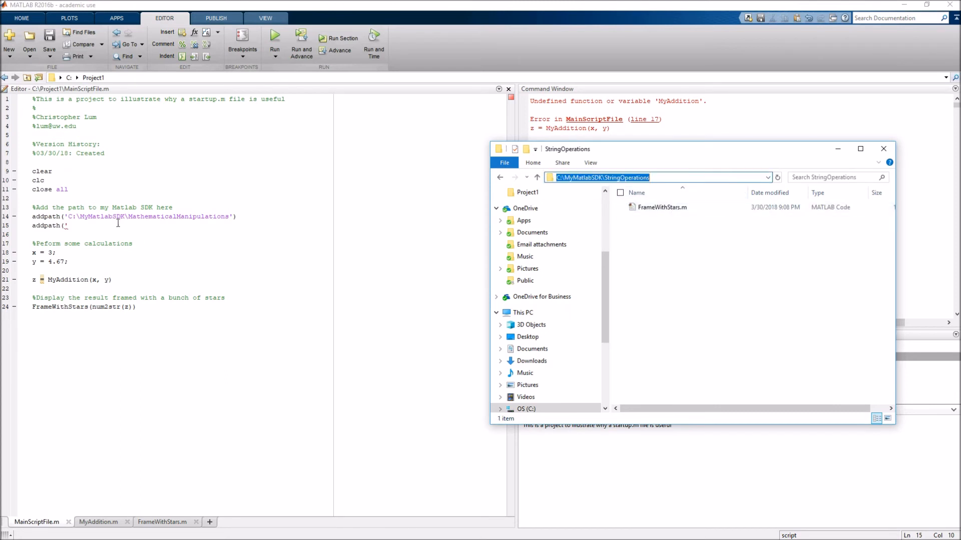
key(alt+Tab)
key(ctrl+v)
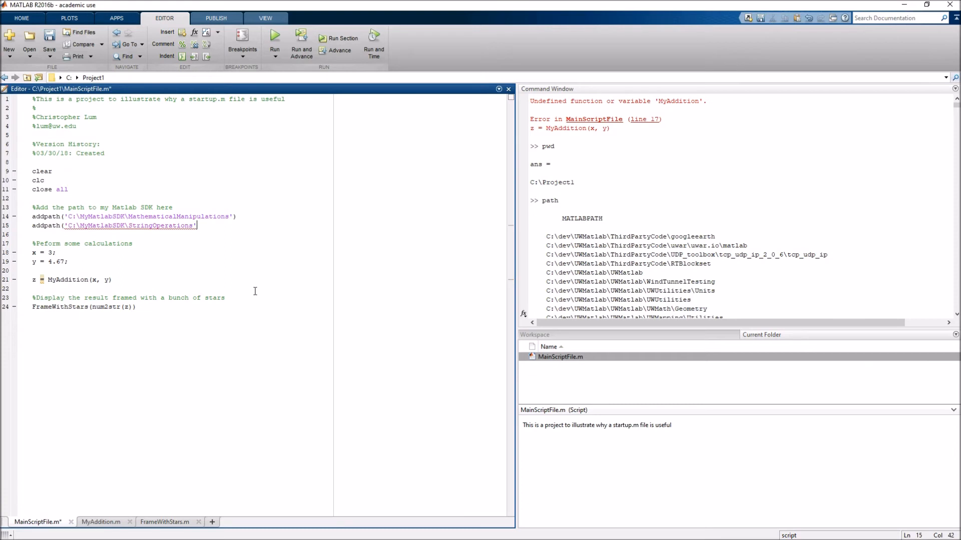
text())
Step: Run MainScriptFile successfully and list the path, highlighting the two MyMatlabSDK entries
click(195, 242)
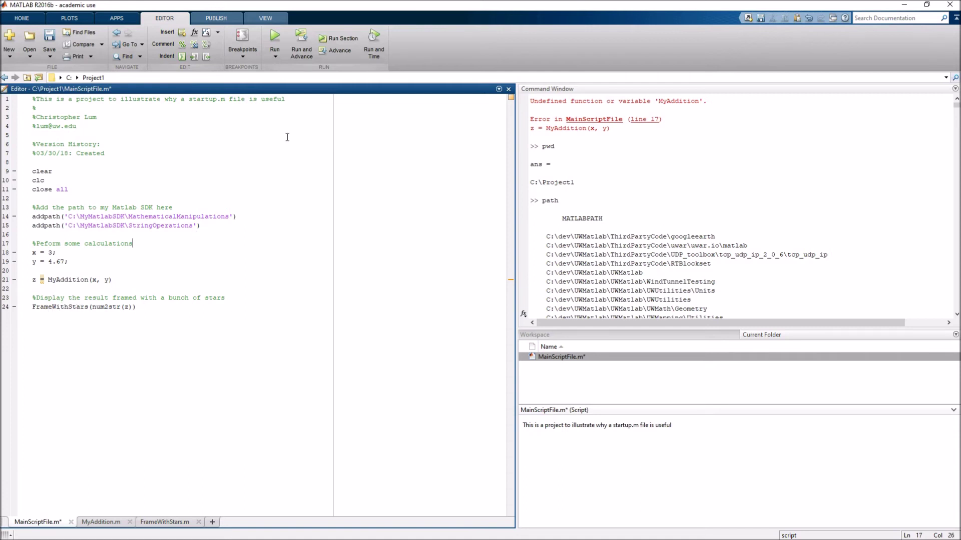
click(274, 38)
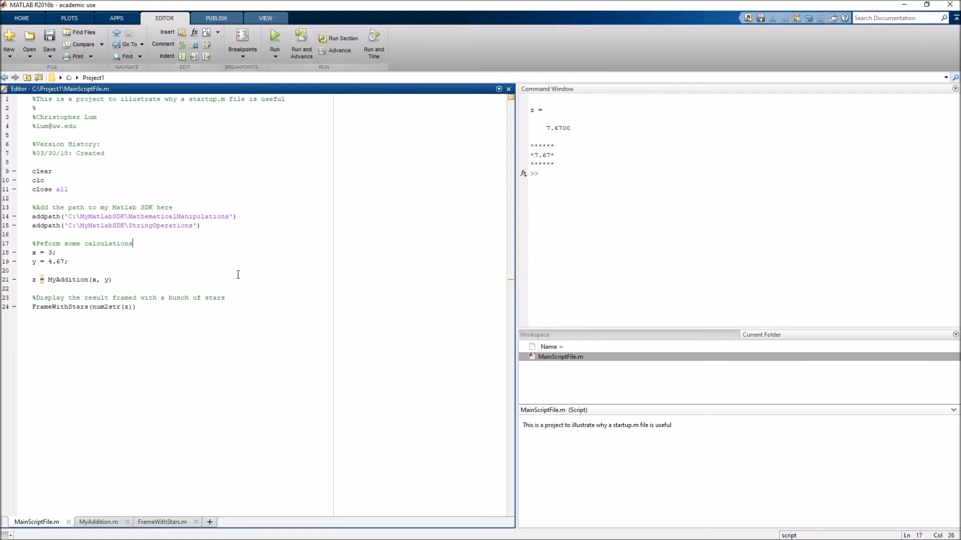
click(624, 216)
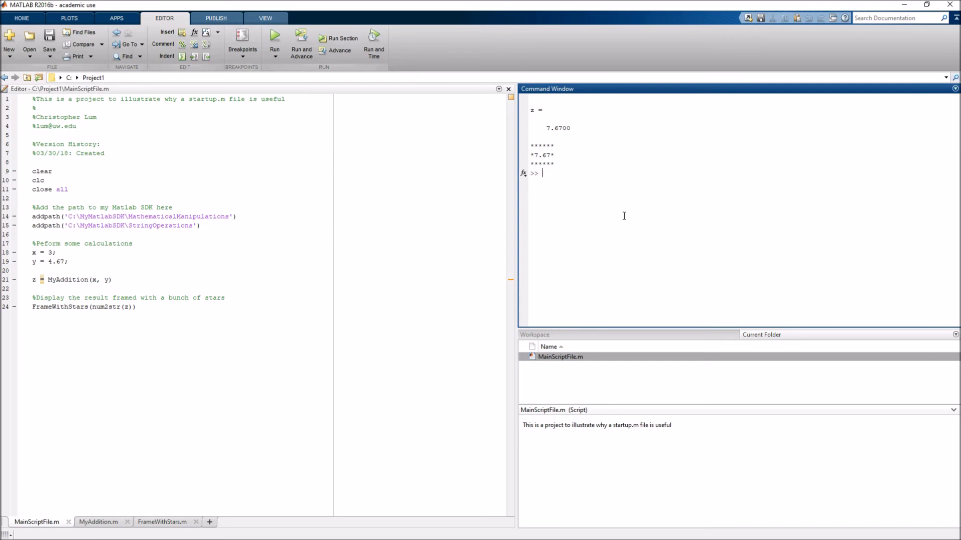
text(path)
key(Return)
drag(956, 309, 956, 102)
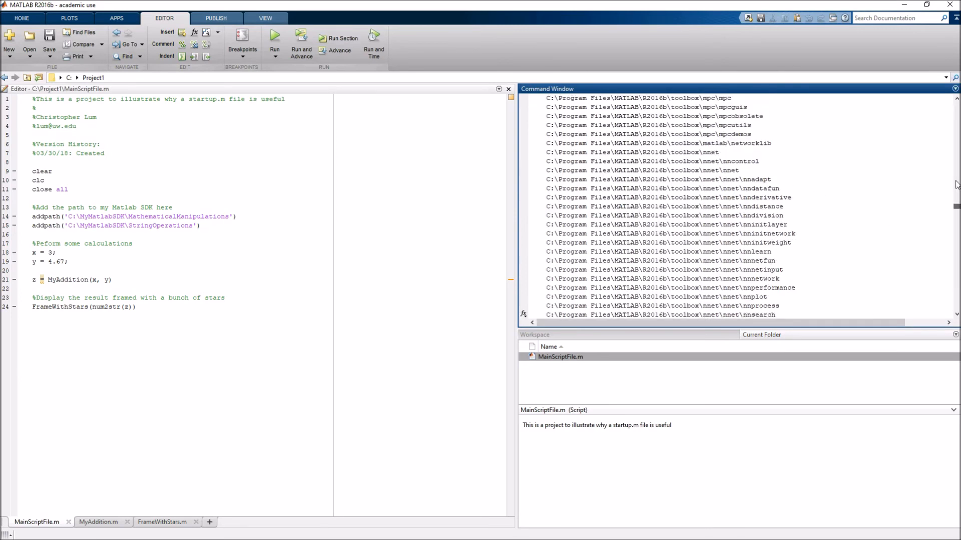
drag(710, 218, 530, 208)
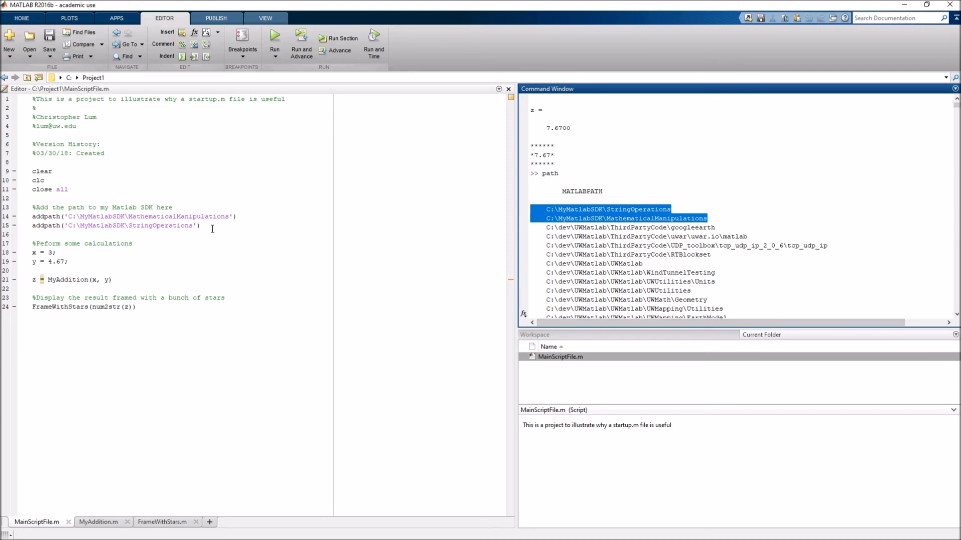
Step: Delete the two addpath lines (lines 14-15) from MainScriptFile
drag(201, 226, 32, 215)
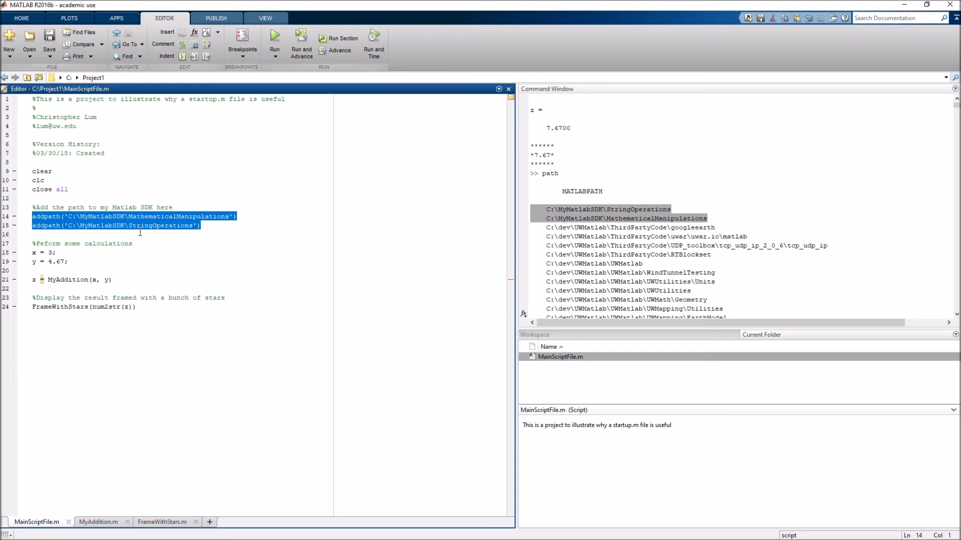
drag(202, 226, 29, 217)
key(Delete)
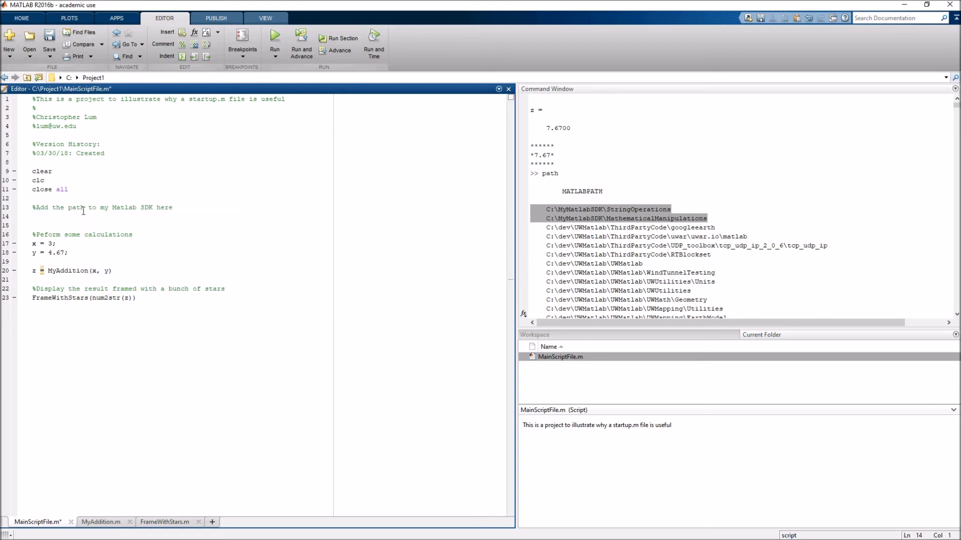
Step: Create a new script 'function [] = startup()' containing the two pasted addpath lines
click(10, 38)
text(function)
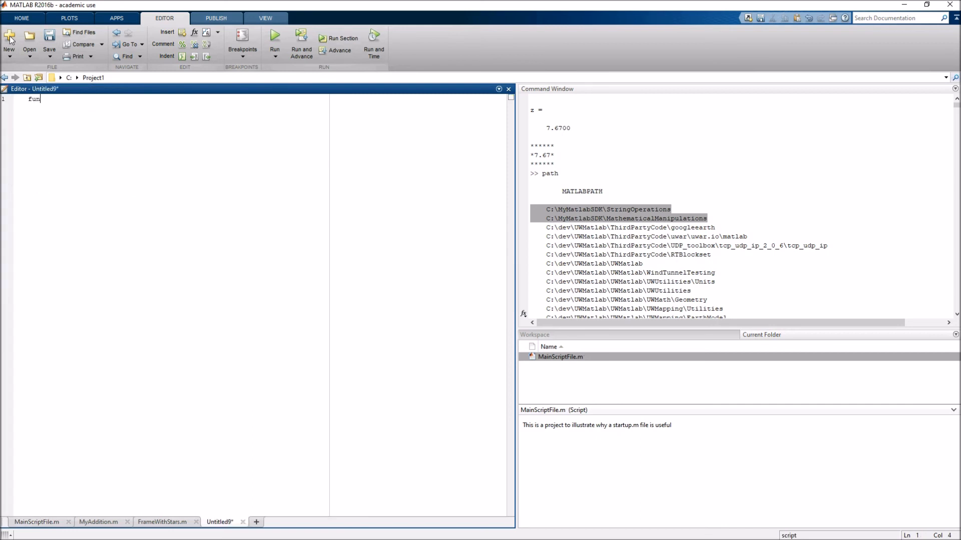
text( [])
text(startup.m)
key(BackSpace)
key(BackSpace)
text())
key(Return)
key(Return)
key(ctrl+v)
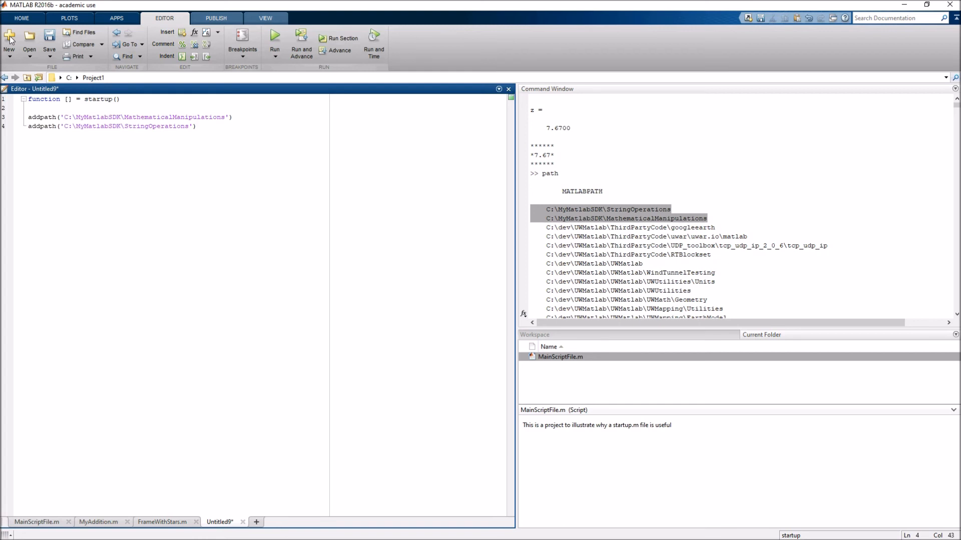
Step: Save the function as startup.m in C:\MyMatlabSDK
click(48, 38)
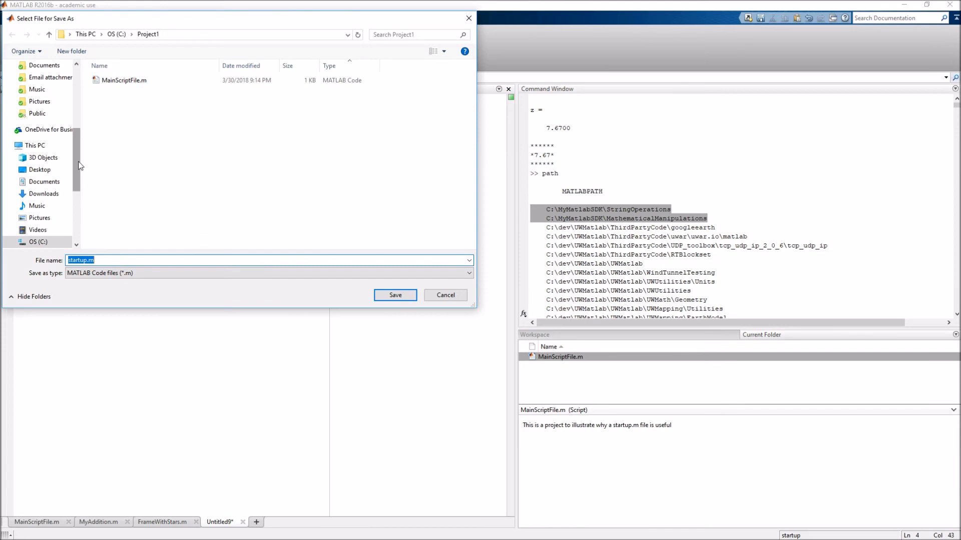
scroll(79, 165, down, 2)
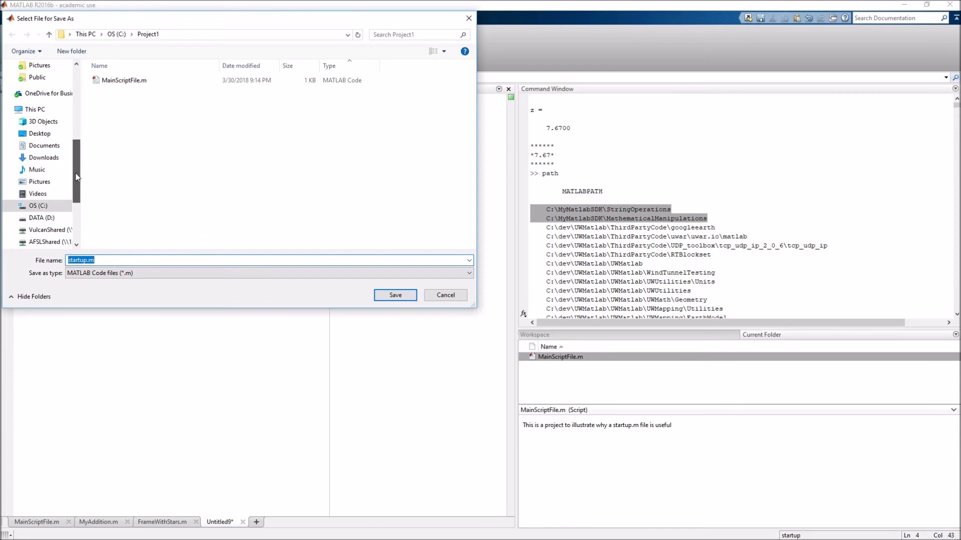
click(38, 205)
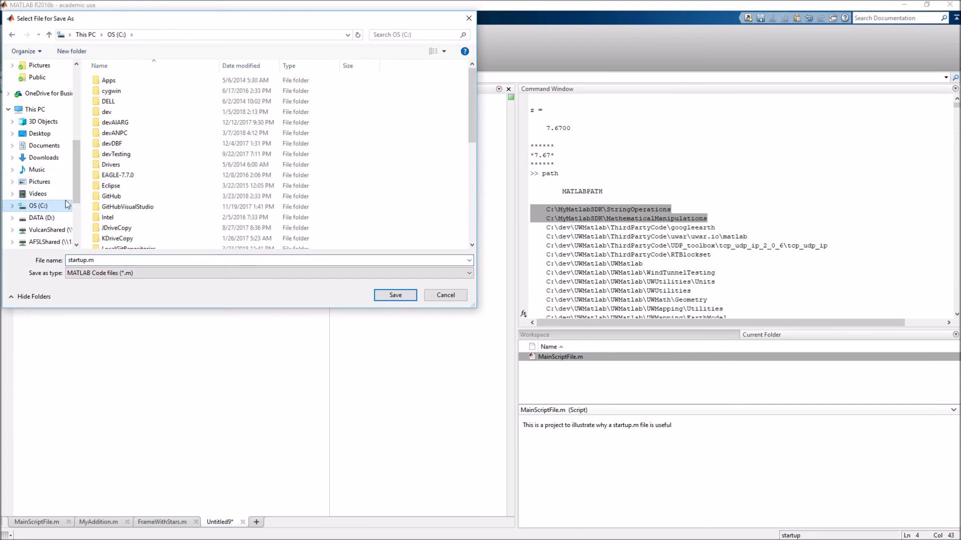
scroll(150, 201, down, 3)
double_click(144, 212)
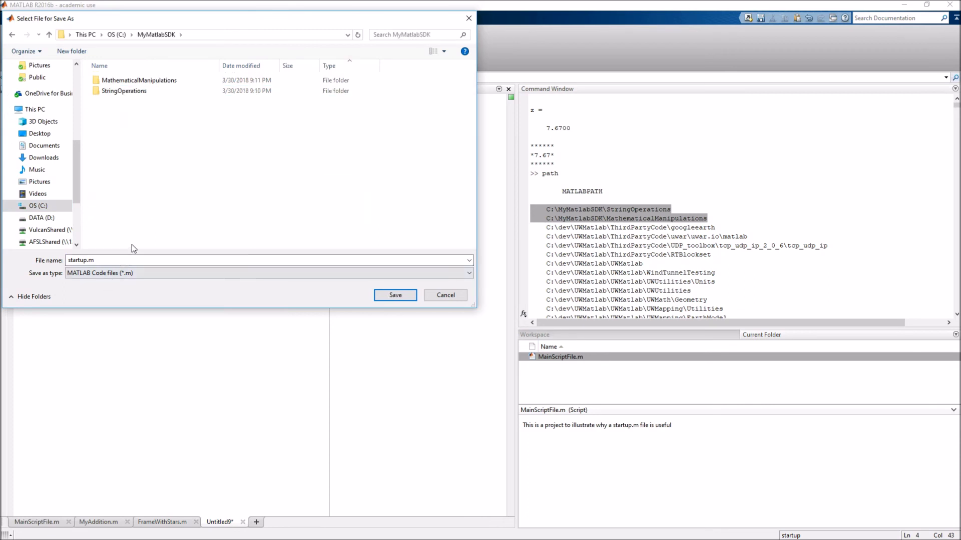
click(396, 294)
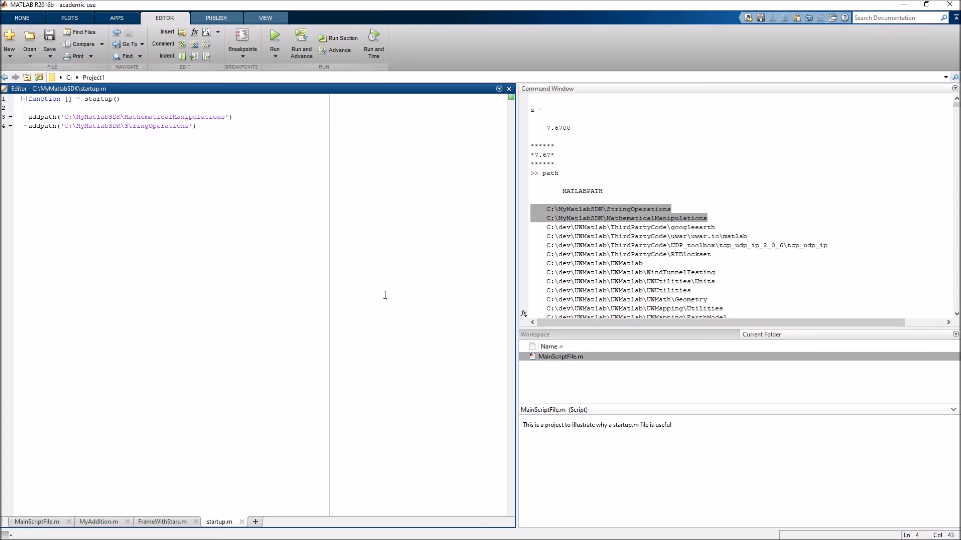
Step: Close MATLAB and paste a copy of the MATLAB R2016b shortcut on the desktop
click(779, 181)
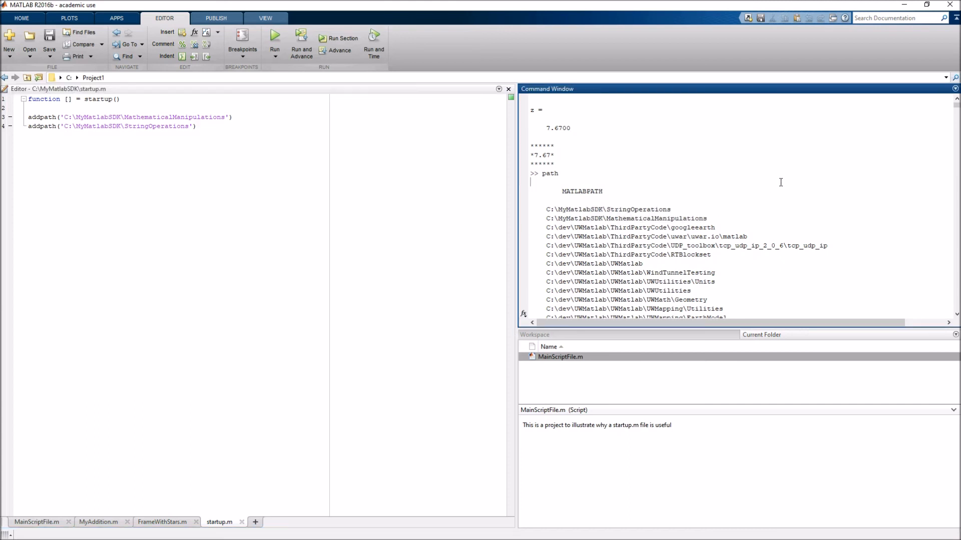
click(952, 5)
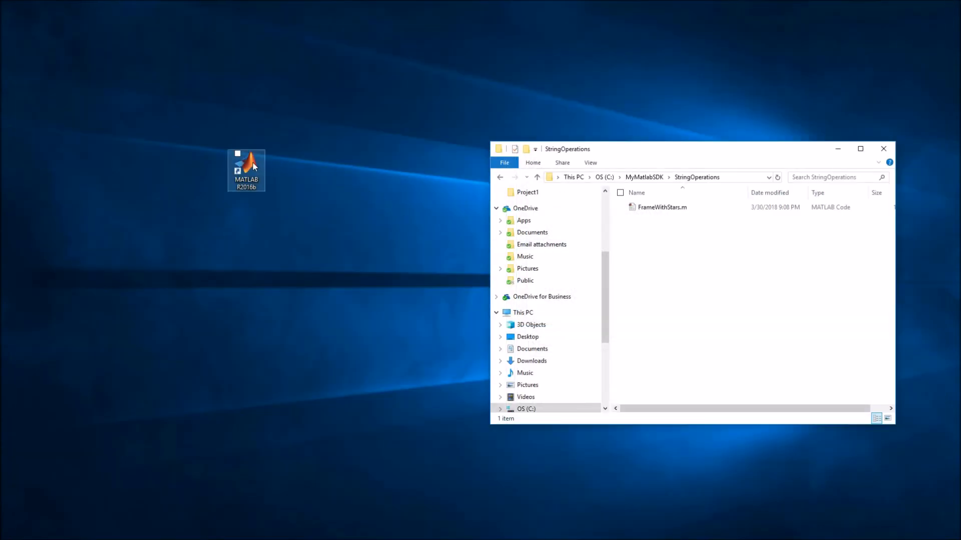
drag(253, 163, 222, 163)
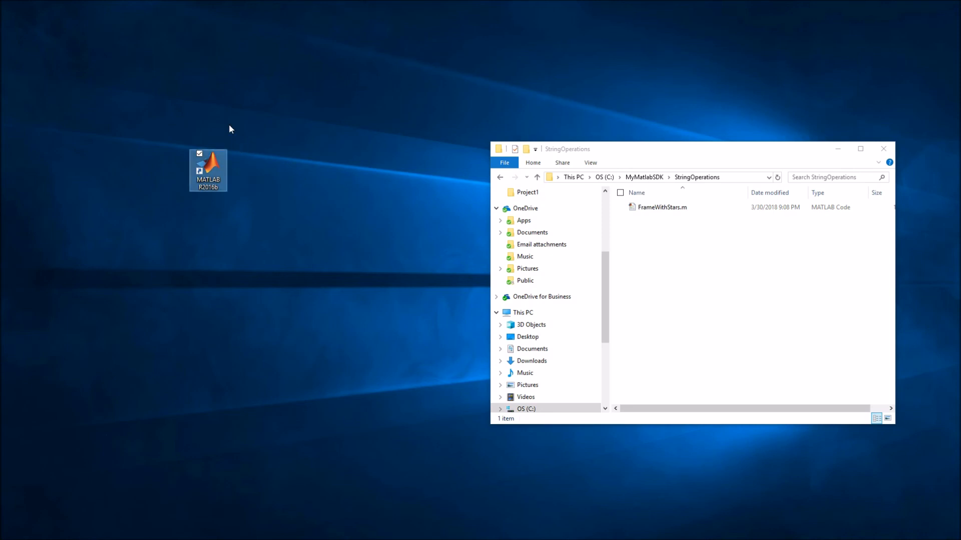
right_click(206, 165)
click(120, 335)
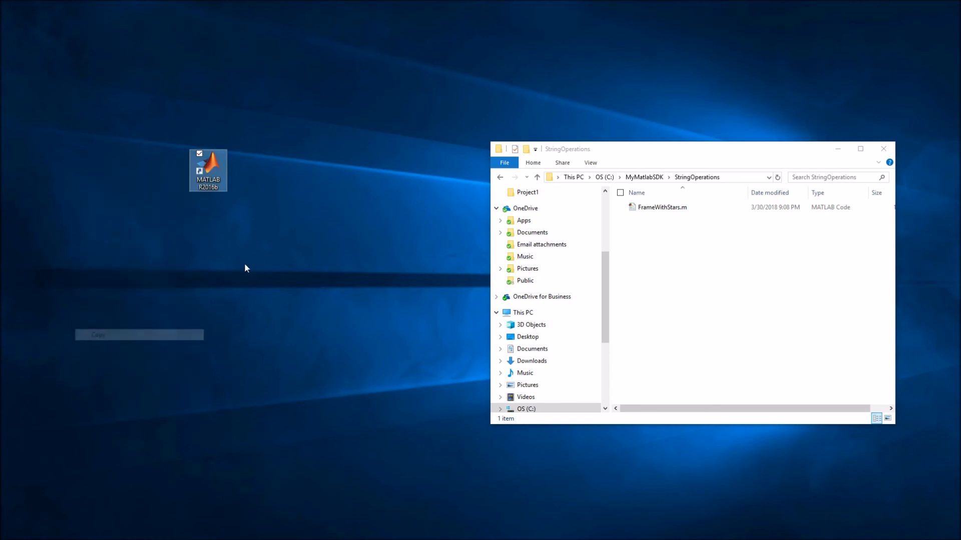
right_click(171, 160)
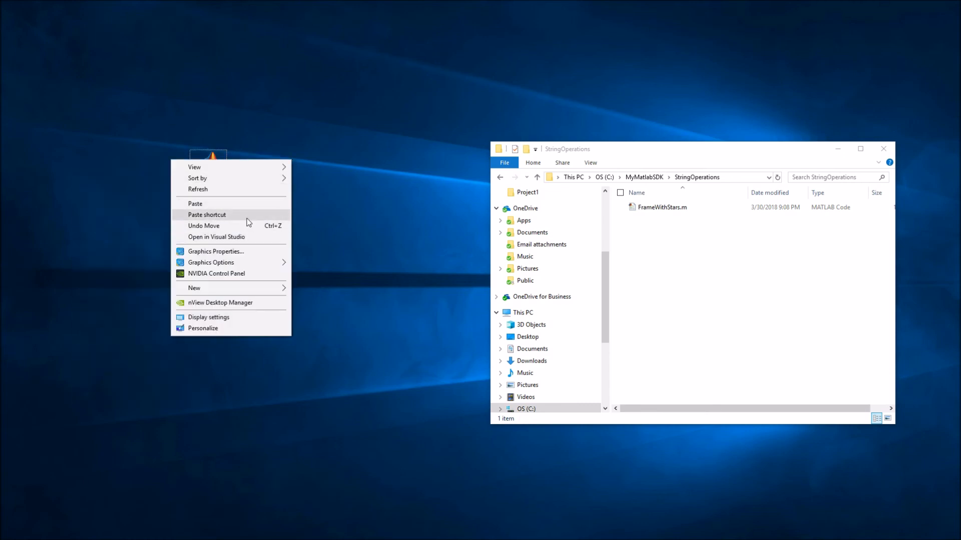
click(195, 204)
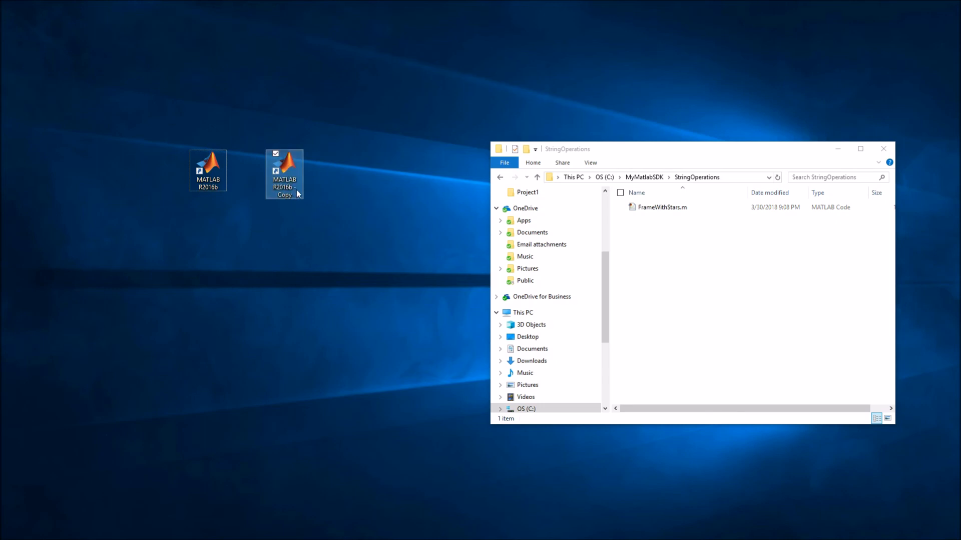
Step: Rename the copy to 'MATLAB R2016b (My Custom Startup)'
key(F2)
drag(295, 188, 299, 197)
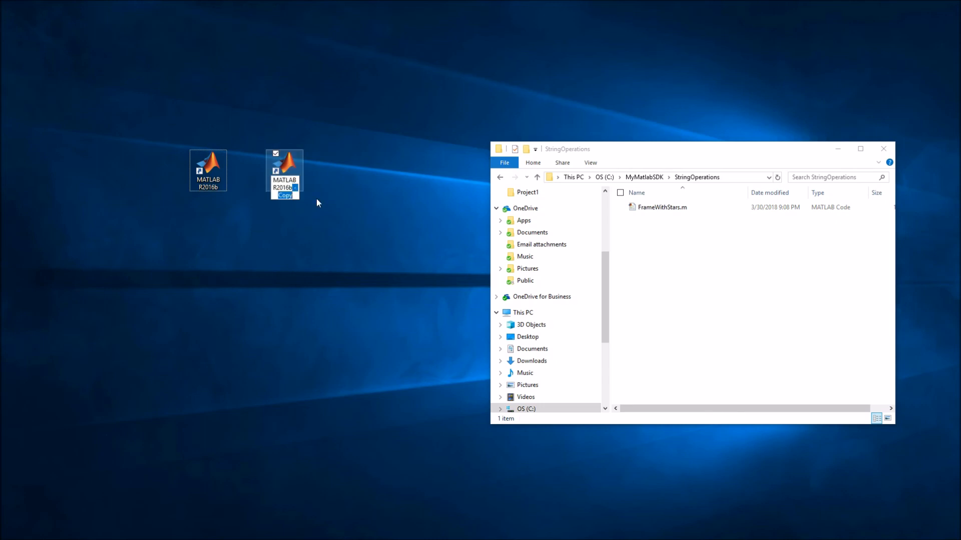
key(BackSpace)
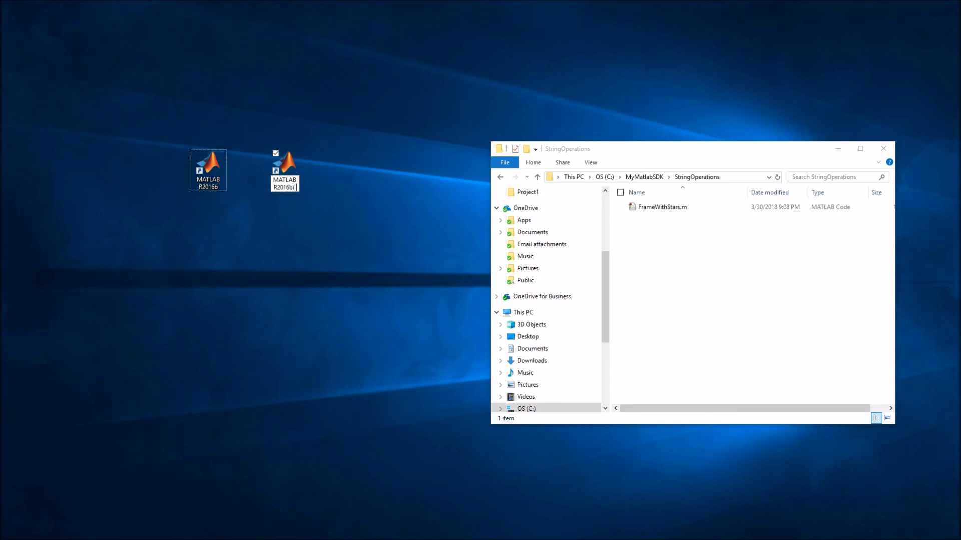
text((My Custom)
text( Startup))
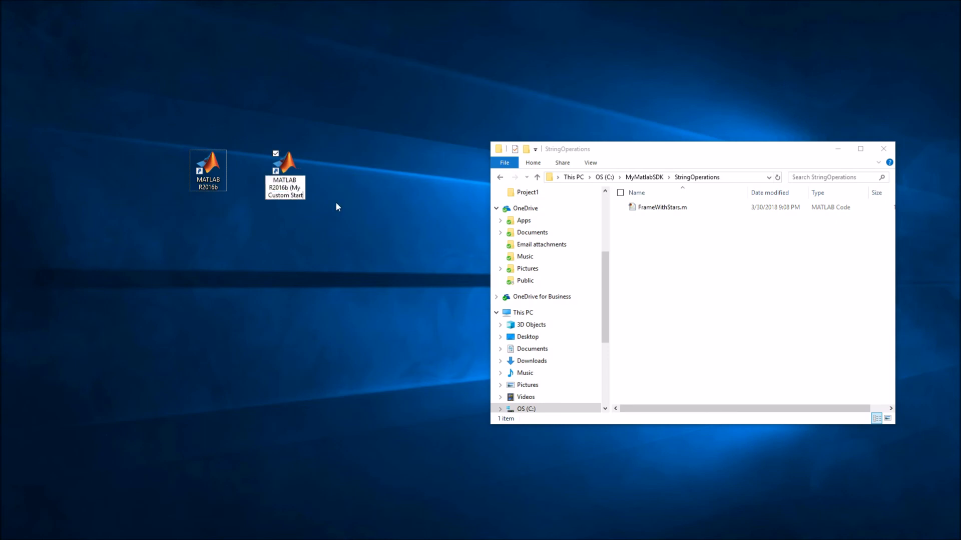
key(Return)
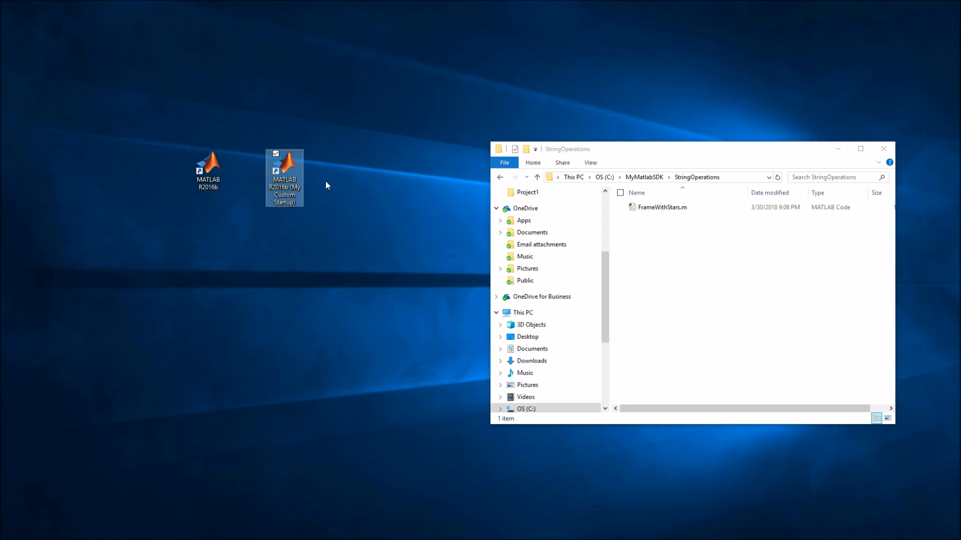
Step: In the custom shortcut's Properties, copy C:\MyMatlabSDK from Explorer's address bar
right_click(287, 163)
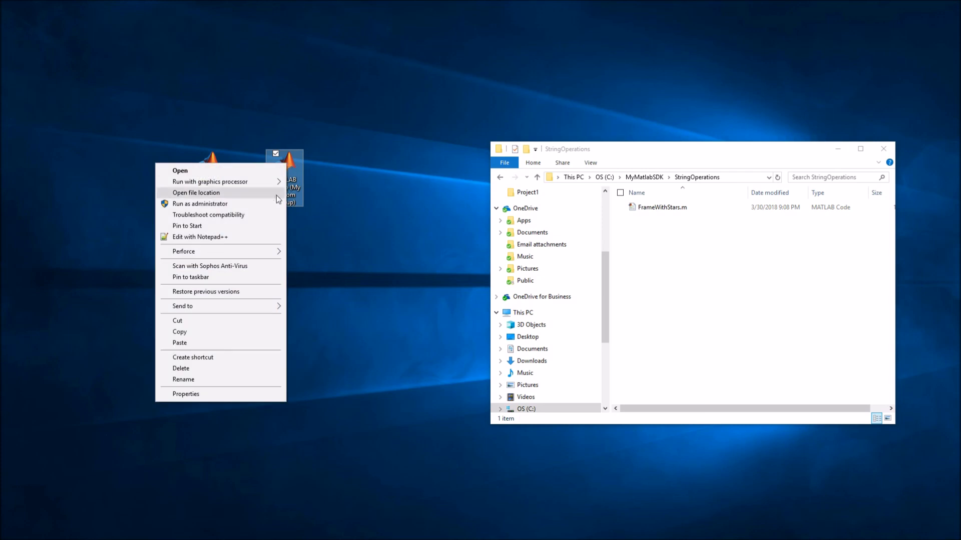
click(201, 396)
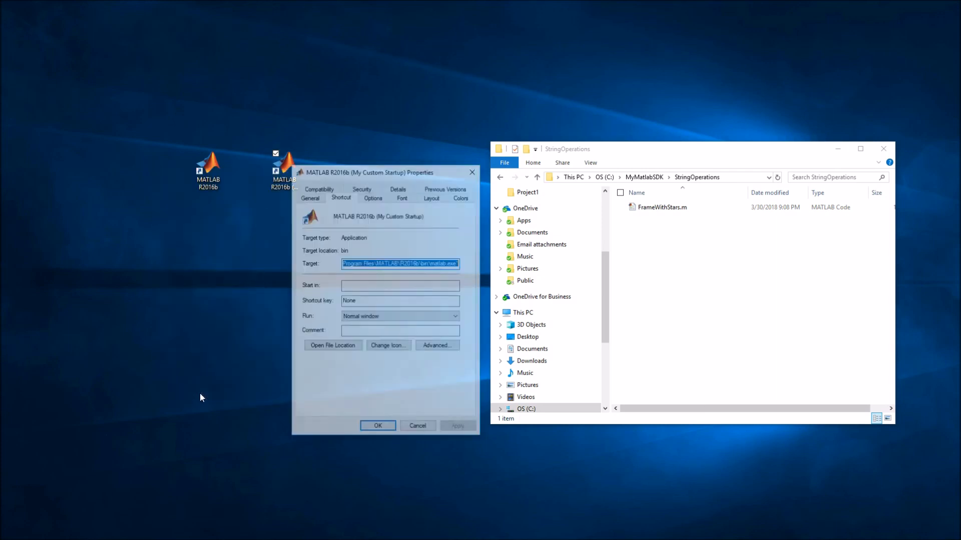
click(356, 287)
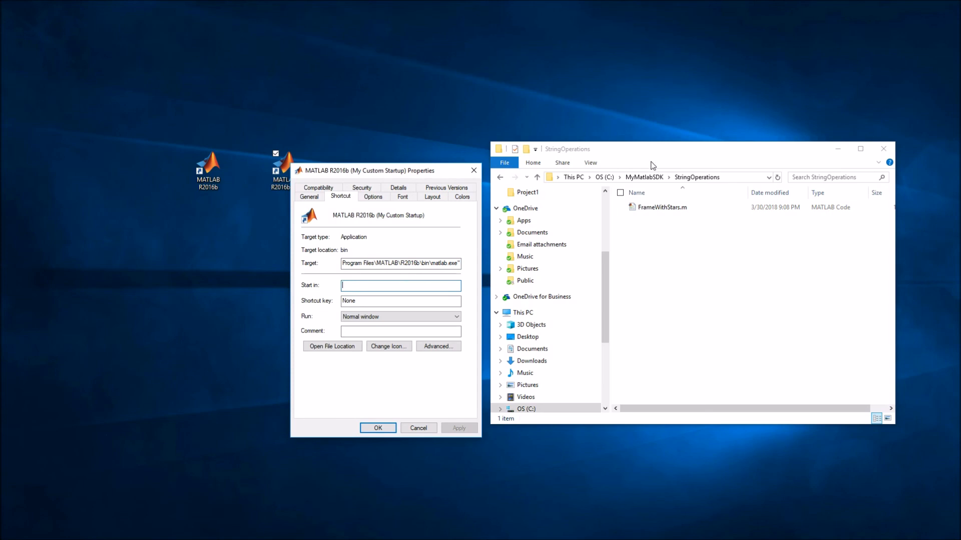
click(607, 178)
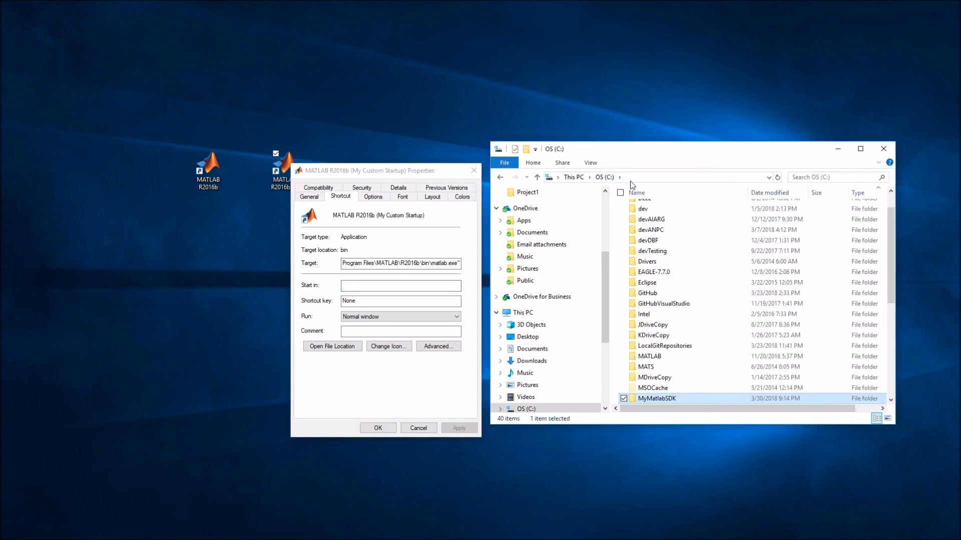
scroll(668, 345, down, 3)
click(656, 367)
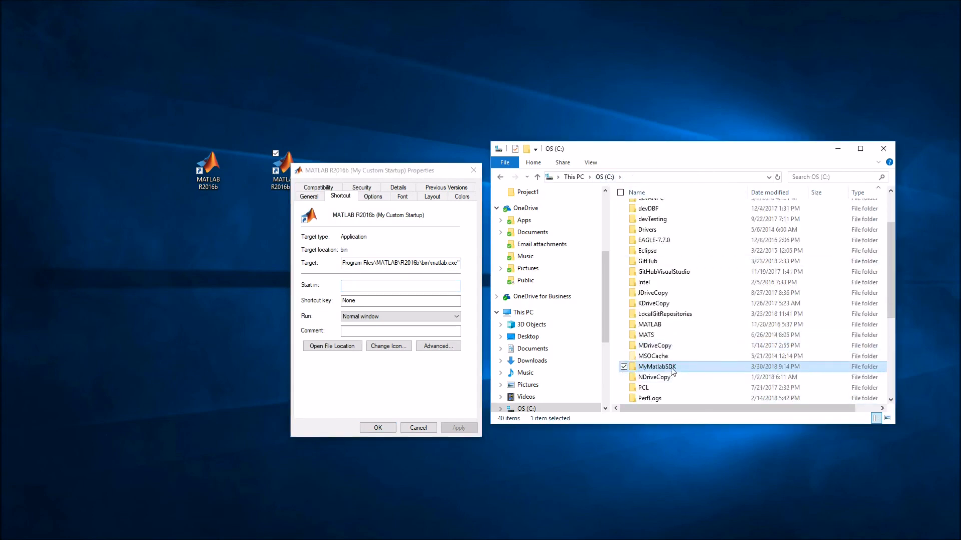
double_click(657, 367)
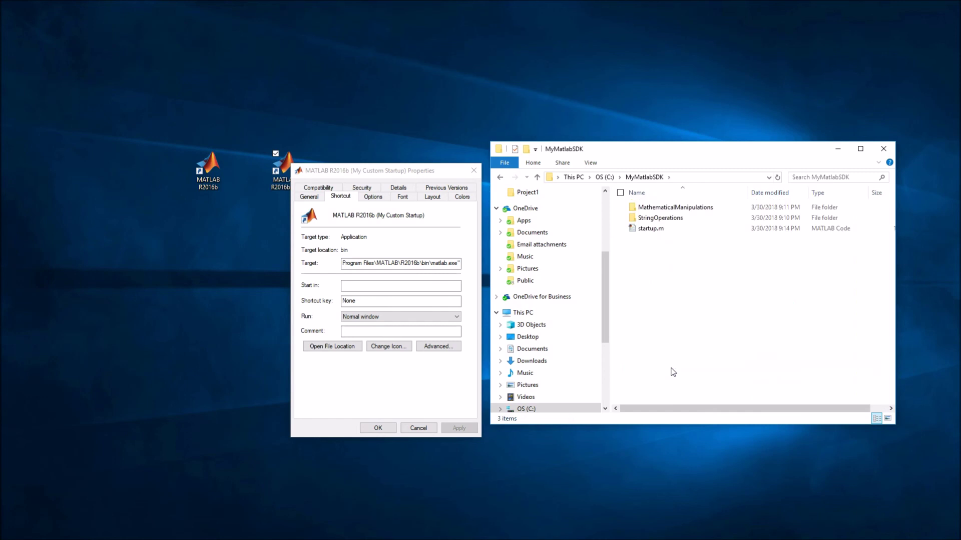
click(696, 178)
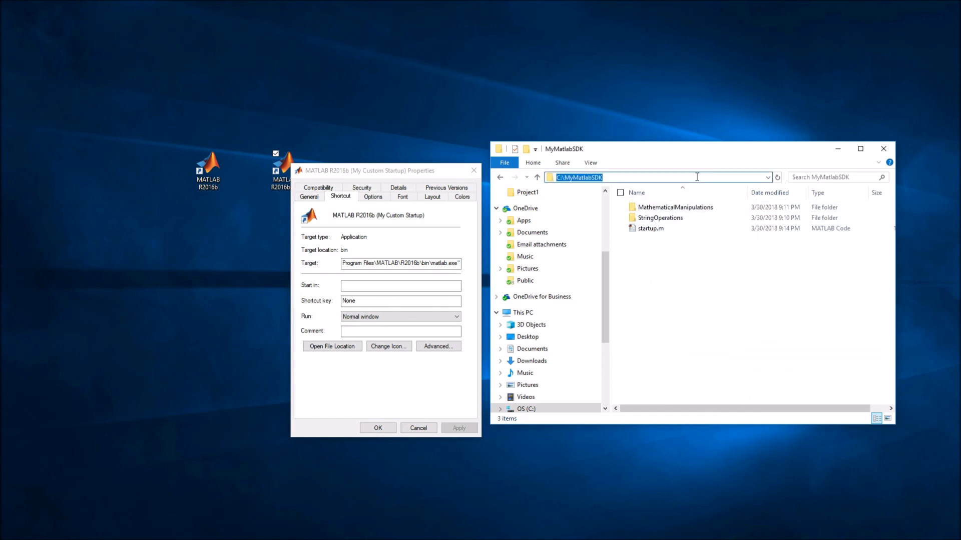
key(ctrl+c)
Step: Set the shortcut's Start in folder to C:\MyMatlabSDK and apply it
click(400, 286)
key(ctrl+v)
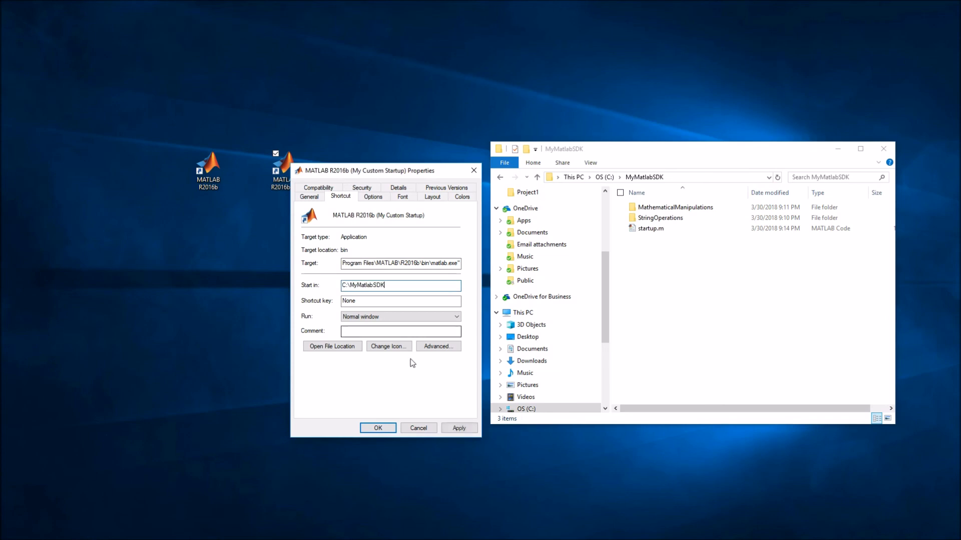
click(458, 428)
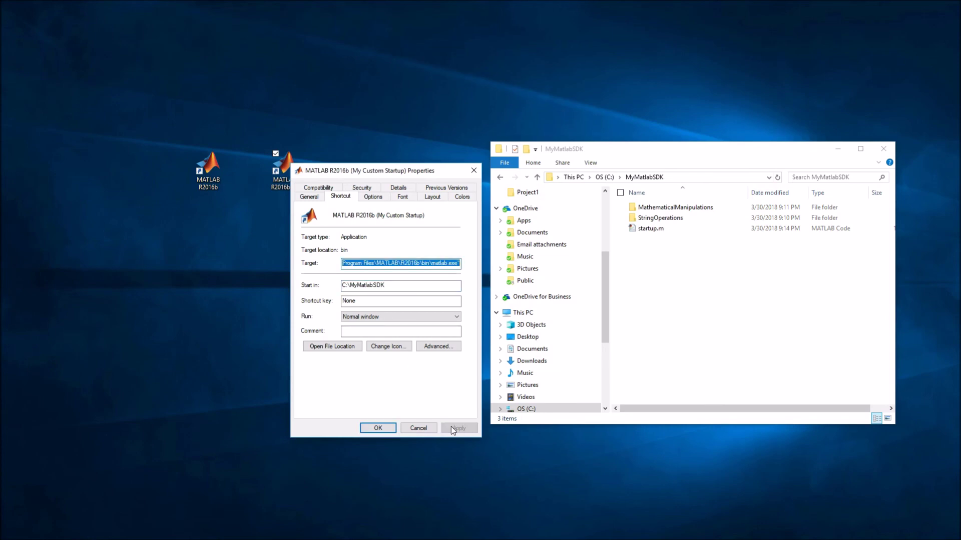
click(378, 428)
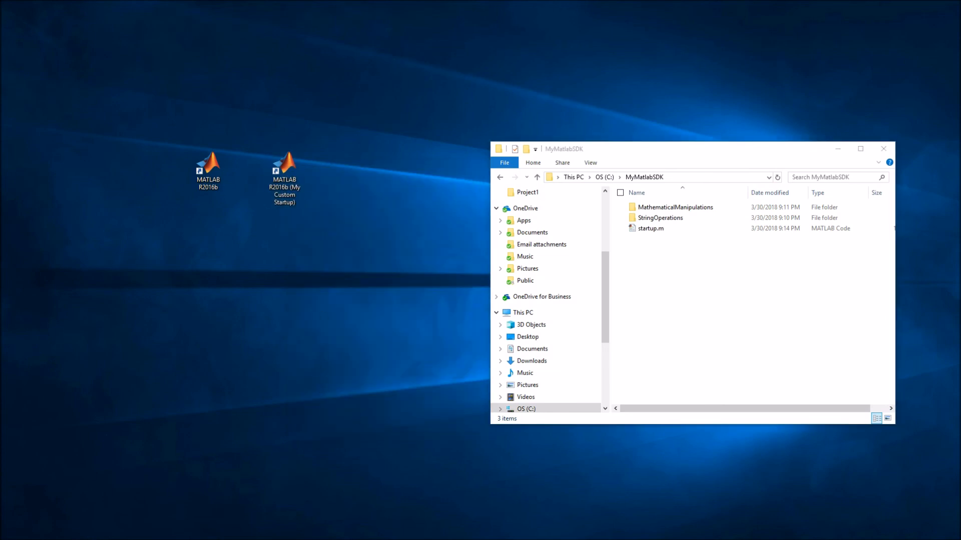
Step: Launch MATLAB from the 'MATLAB R2016b (My Custom Startup)' shortcut so it opens in C:\MyMatlabSDK
click(284, 177)
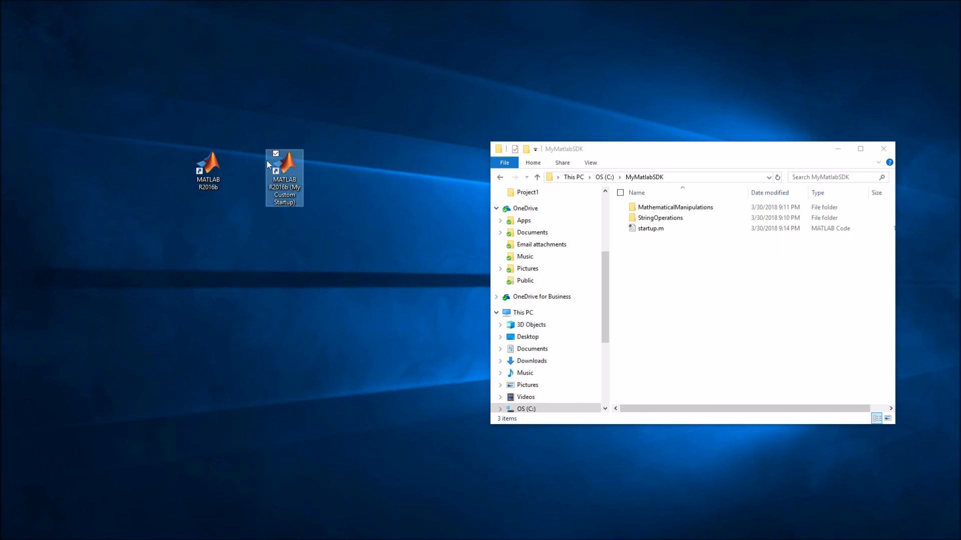
mouse_move(285, 174)
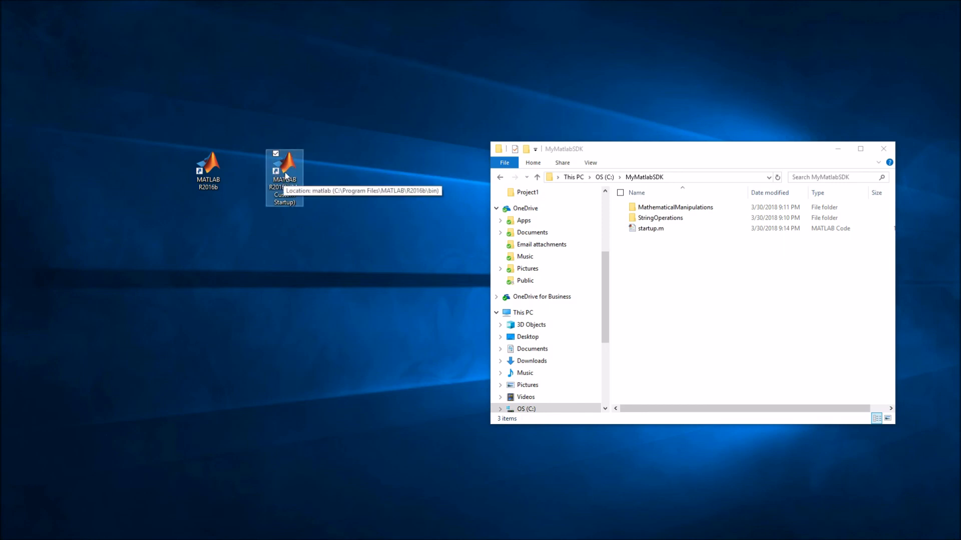
click(647, 231)
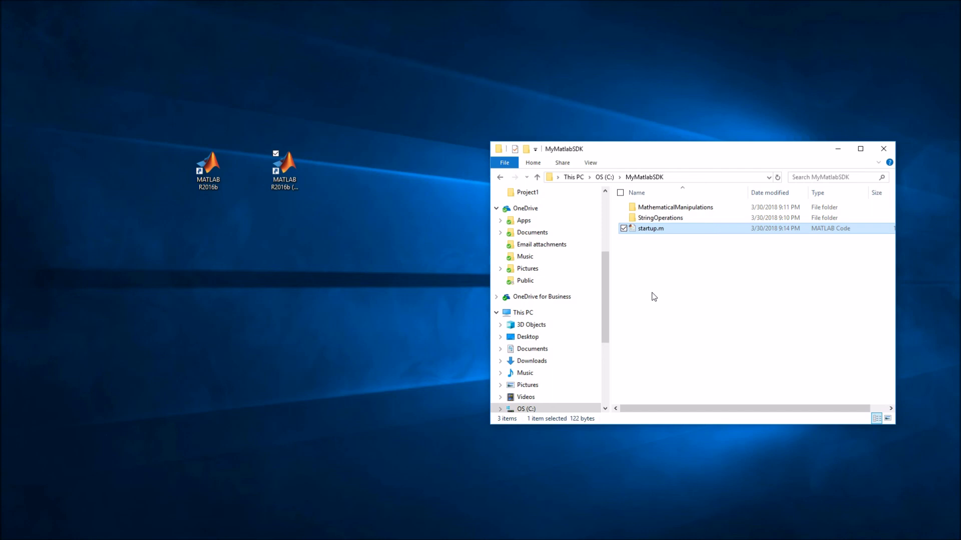
click(289, 167)
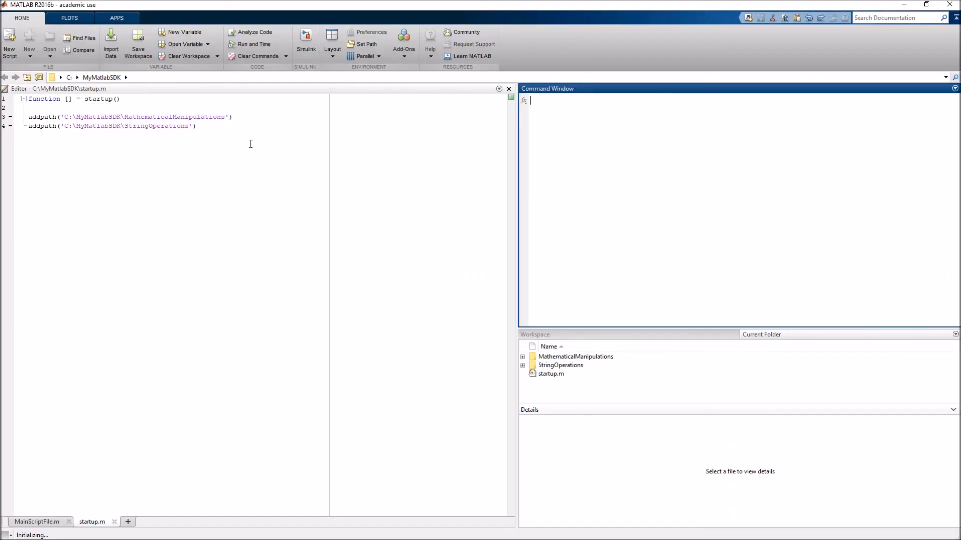
Step: Close startup.m, delete the SDK path comment and blank lines from MainScriptFile, and save
click(114, 522)
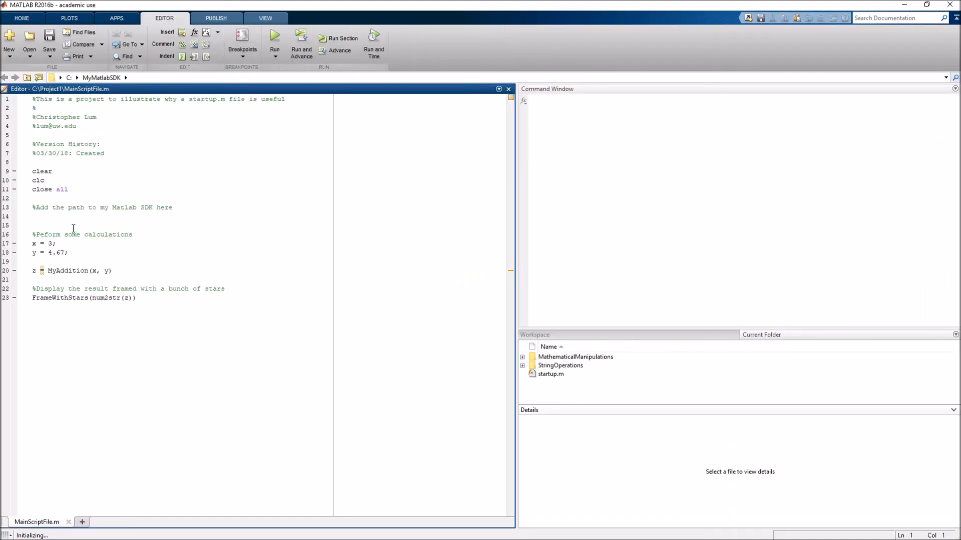
triple_click(69, 208)
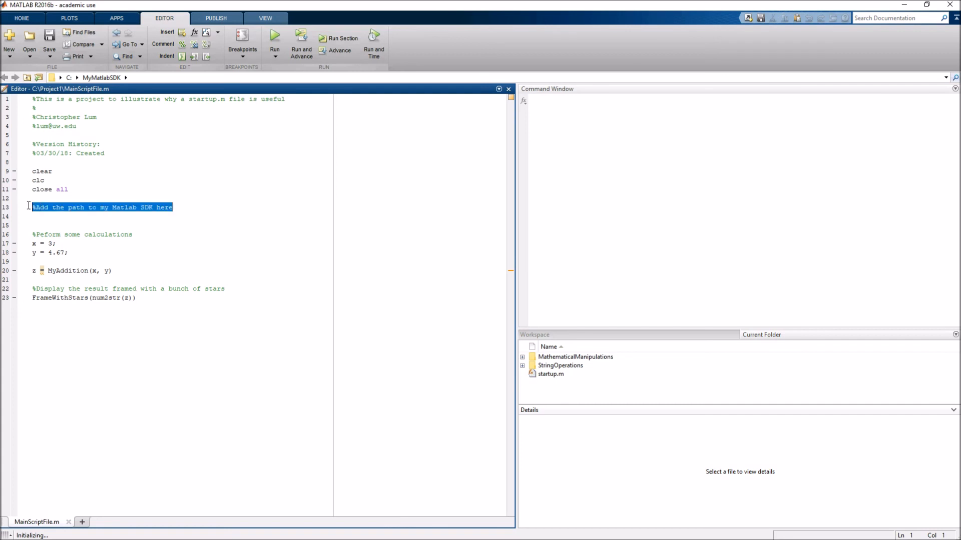
key(Delete)
key(Delete)
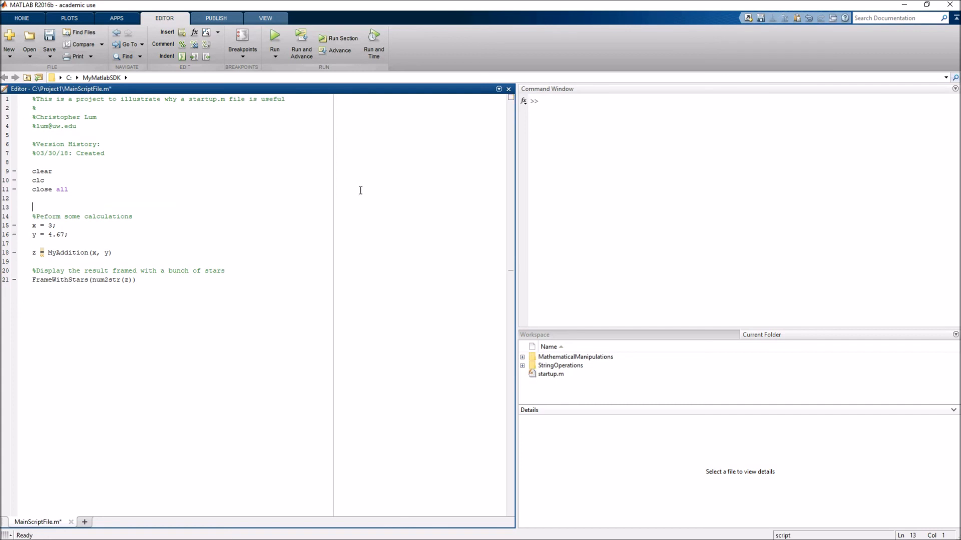
key(Delete)
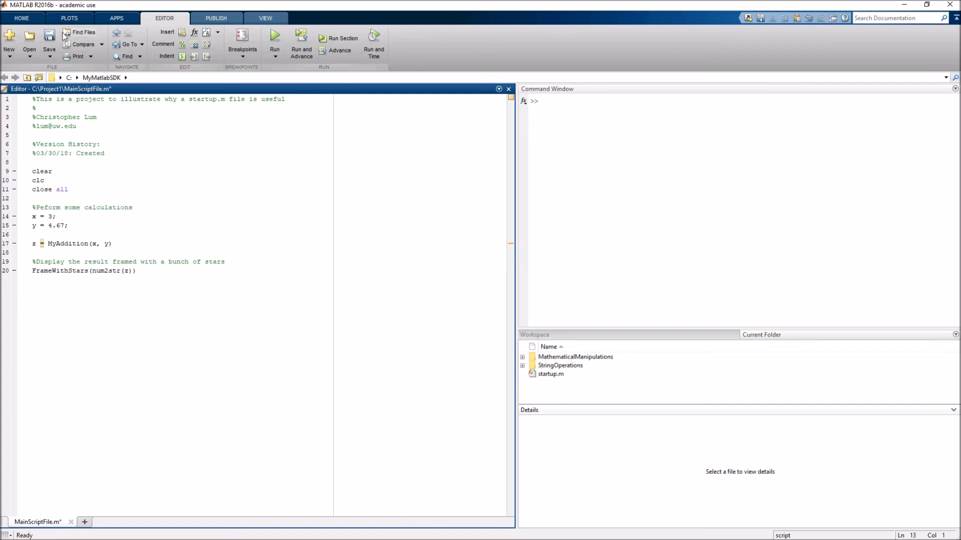
key(ctrl+s)
double_click(74, 243)
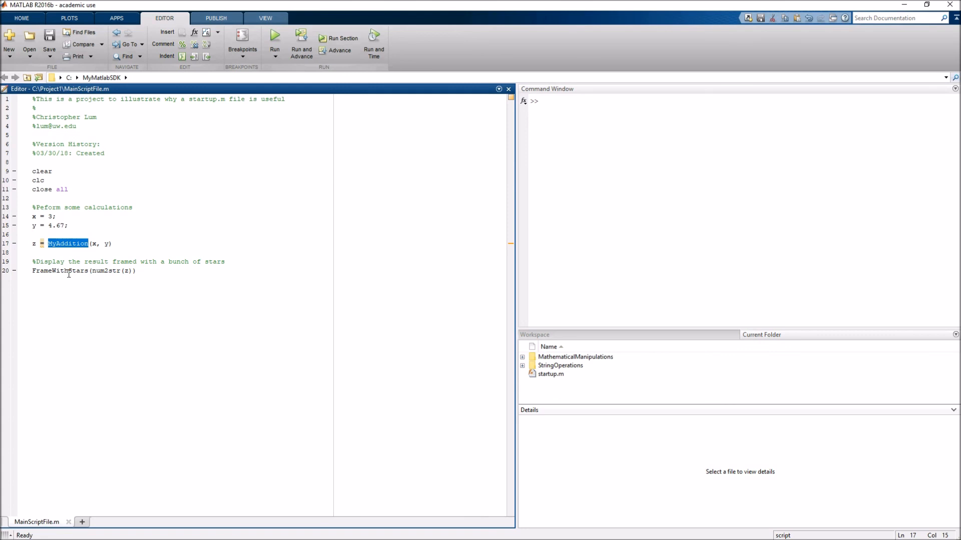
click(623, 173)
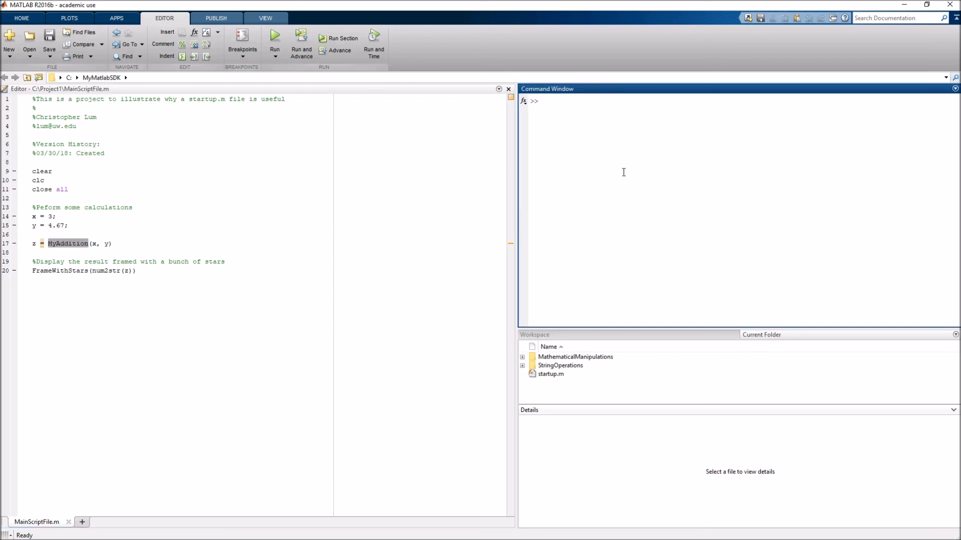
text(path)
Step: Run path and highlight the two MyMatlabSDK folders at the top of the listing
key(Return)
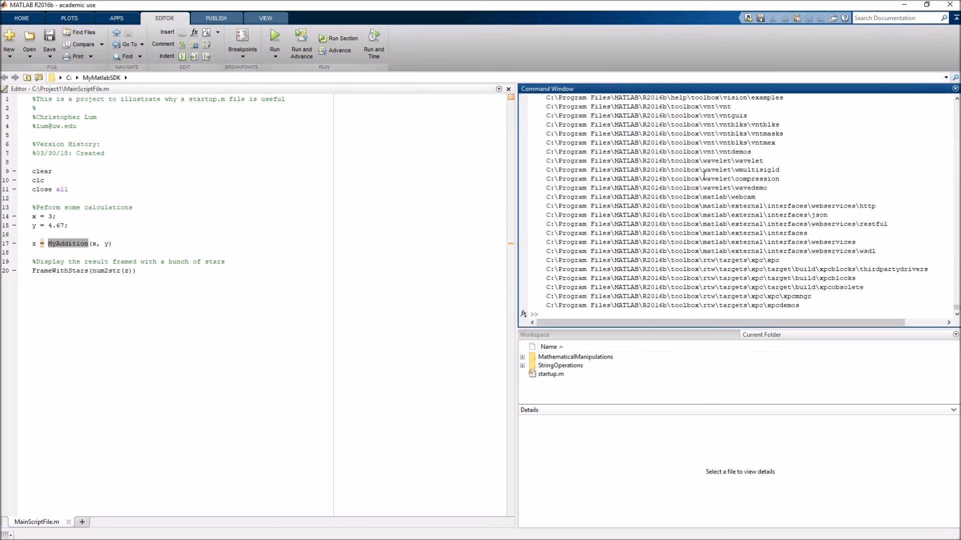
drag(956, 309, 957, 103)
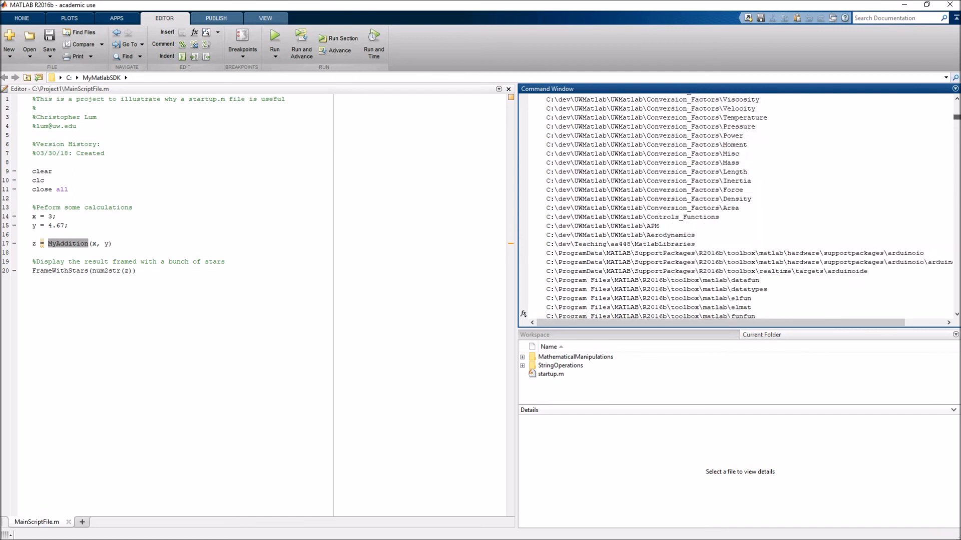
drag(721, 146, 513, 144)
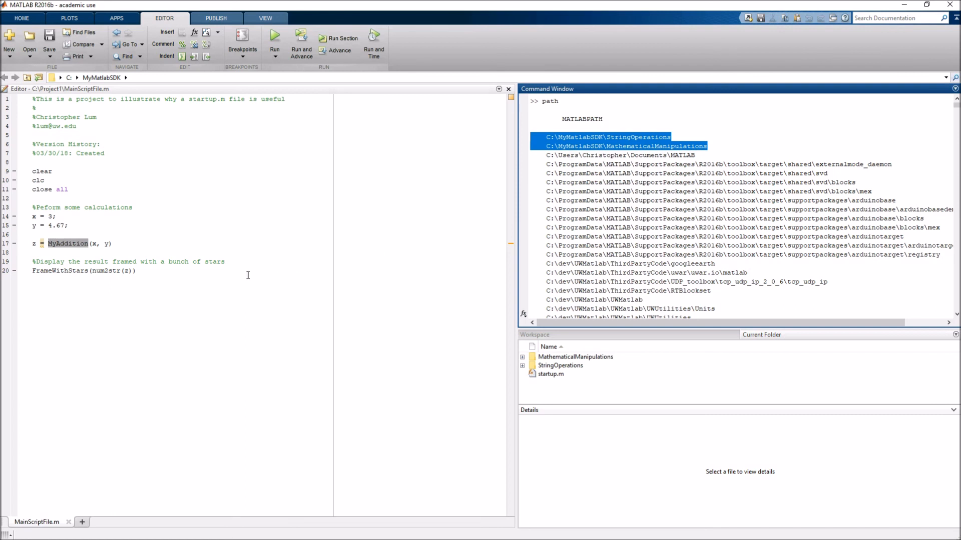
click(197, 286)
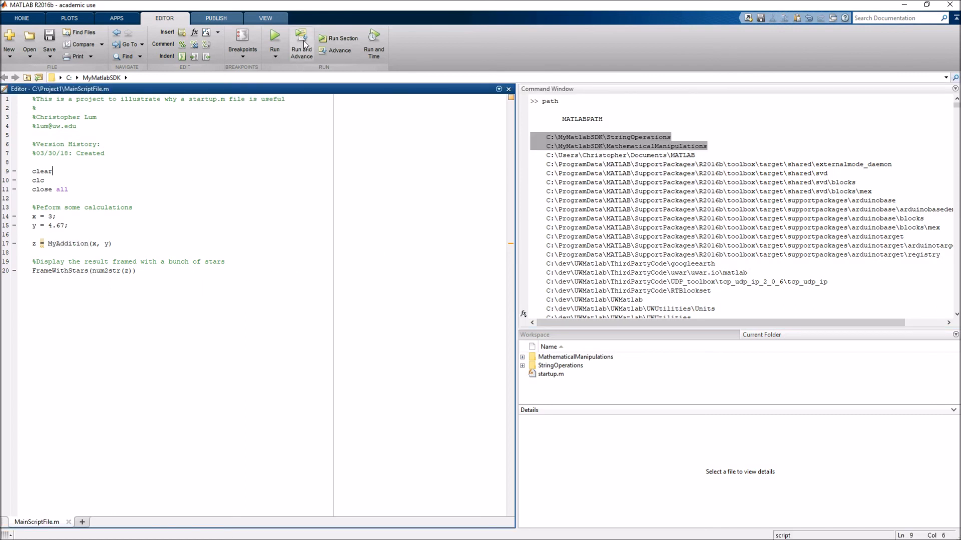
Step: Run MainScriptFile, changing to C:\Project1, so it prints z = 7.6700 framed in stars
click(274, 38)
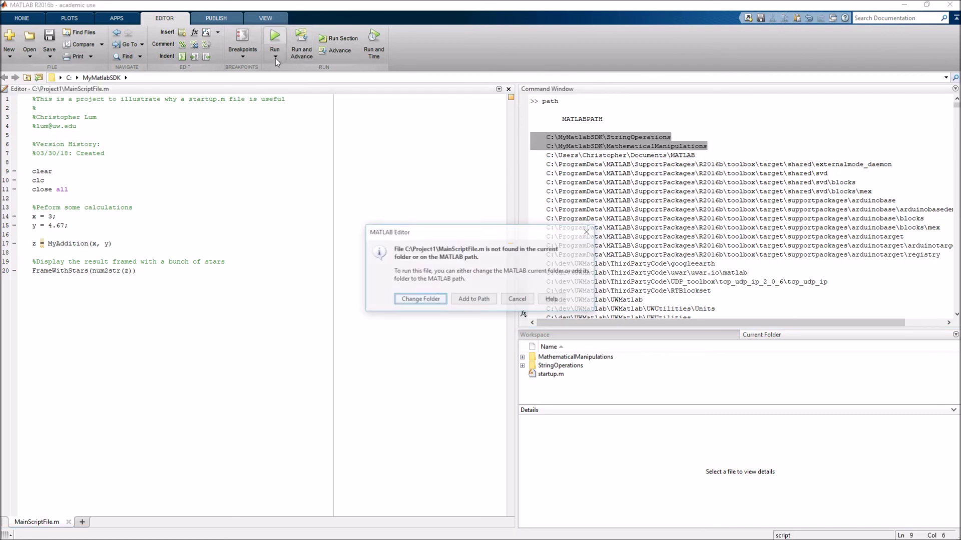
click(420, 299)
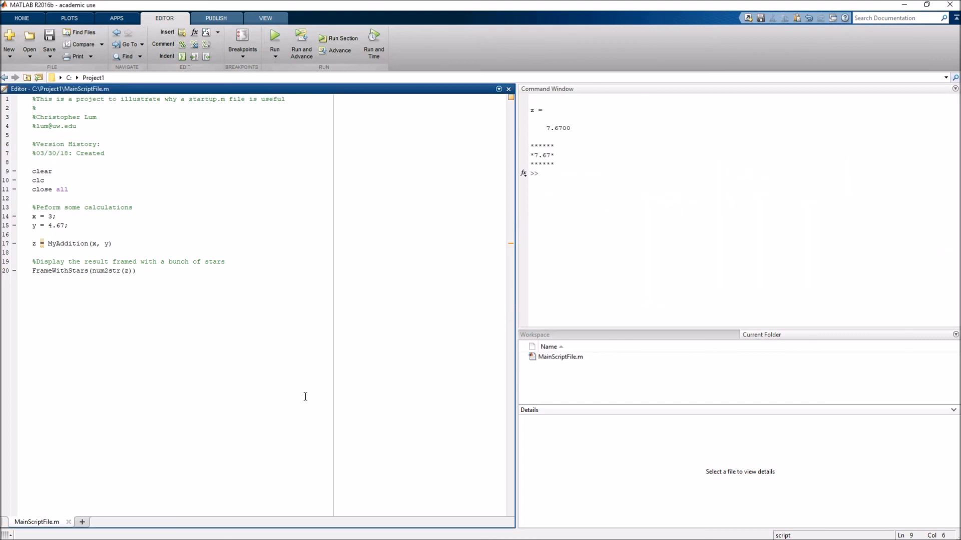